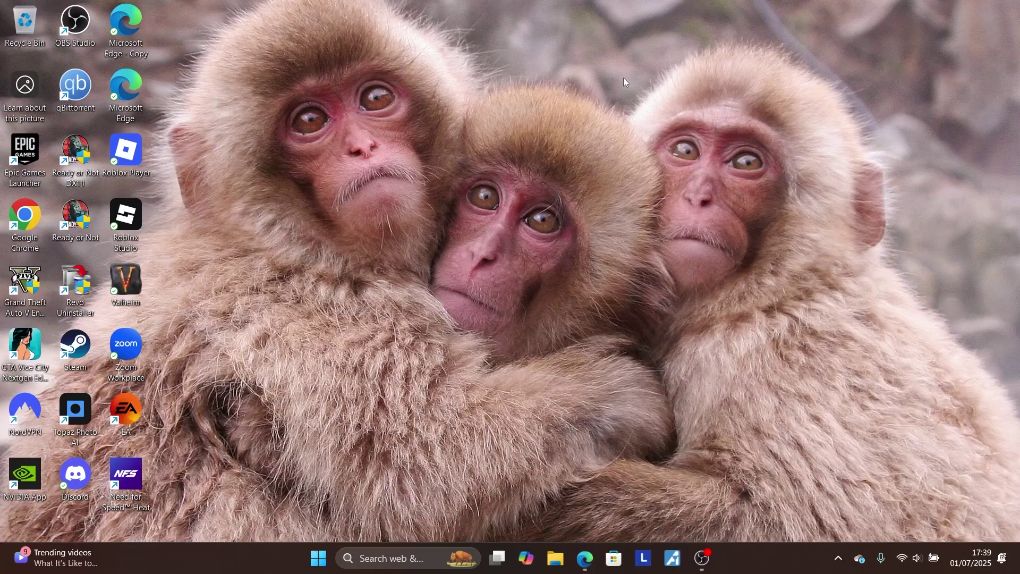
Open the Ready or Not shortcut's file location and check the ReadyOrNot application's compatibility settings for running as administrator
right_click(74, 217)
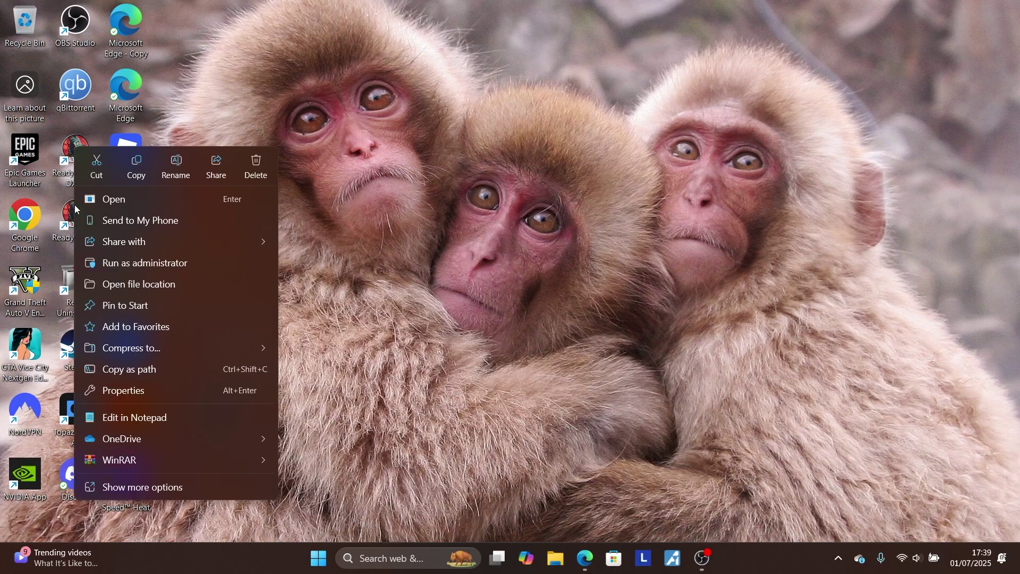
click(135, 285)
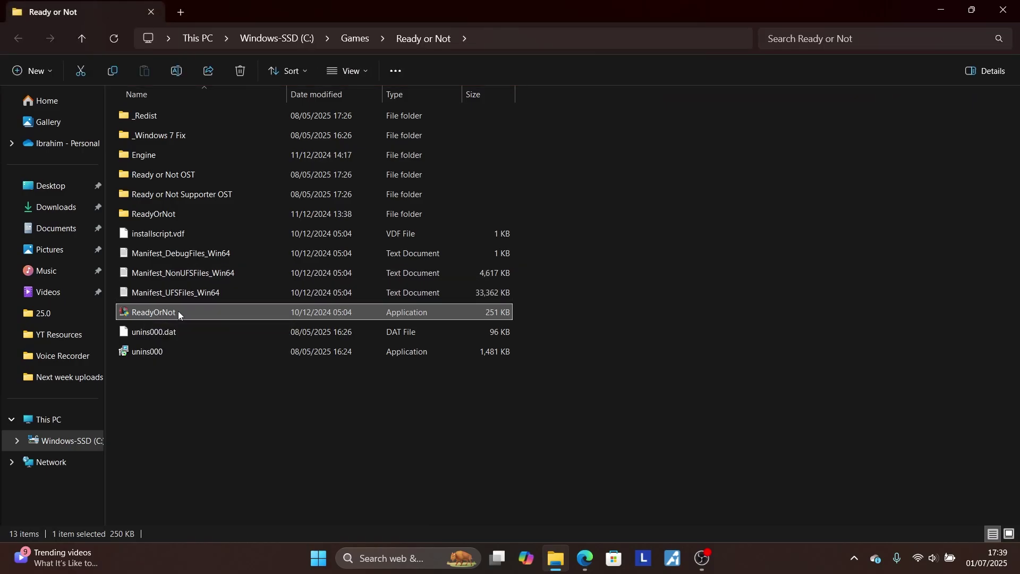
right_click(178, 312)
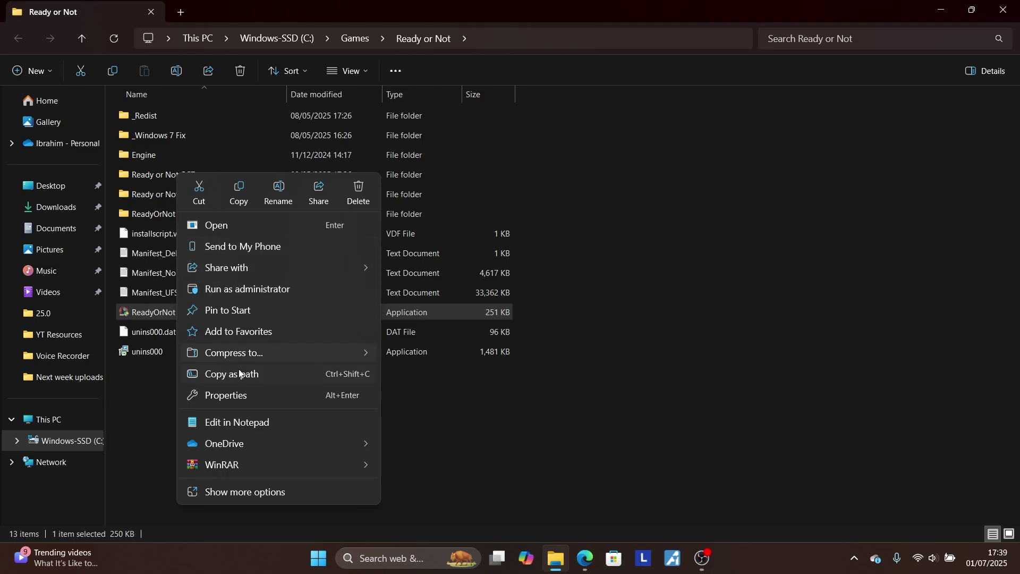
click(241, 396)
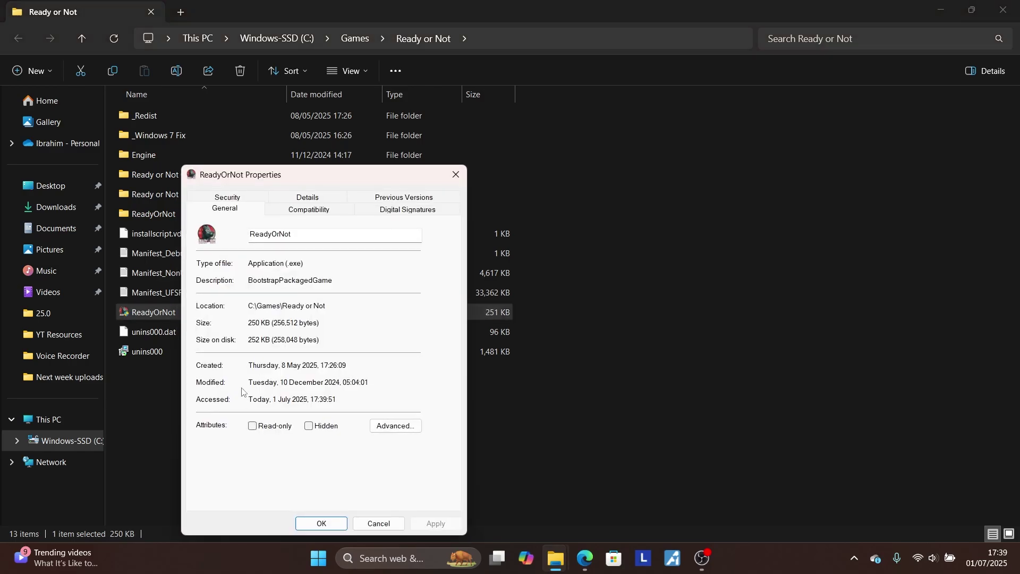
click(313, 211)
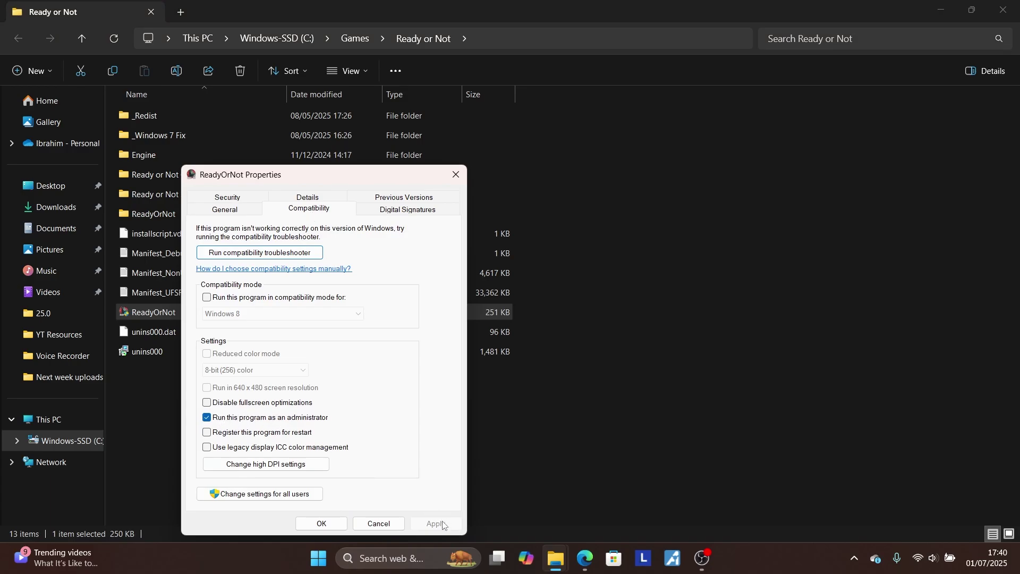
click(322, 523)
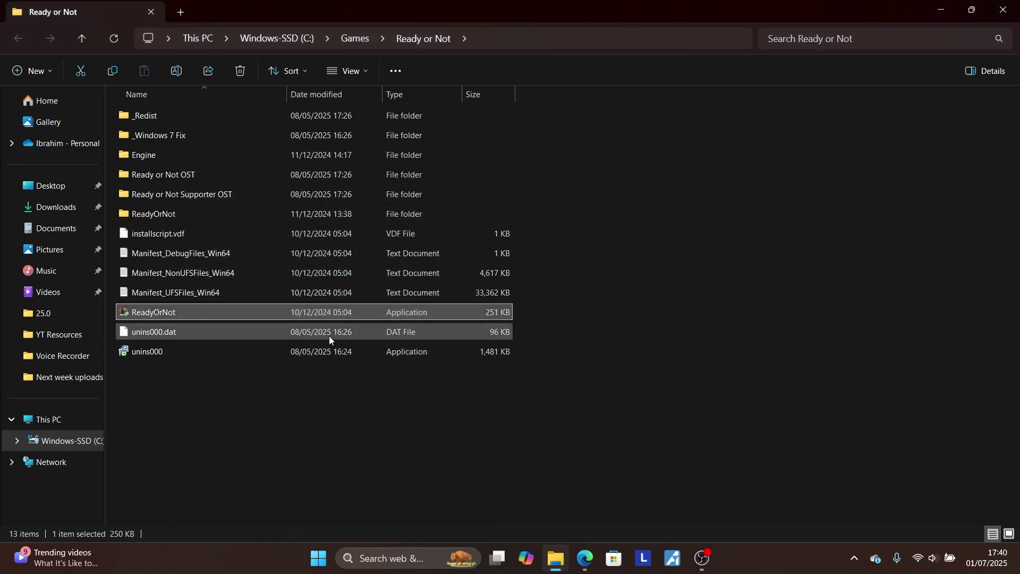
click(1004, 10)
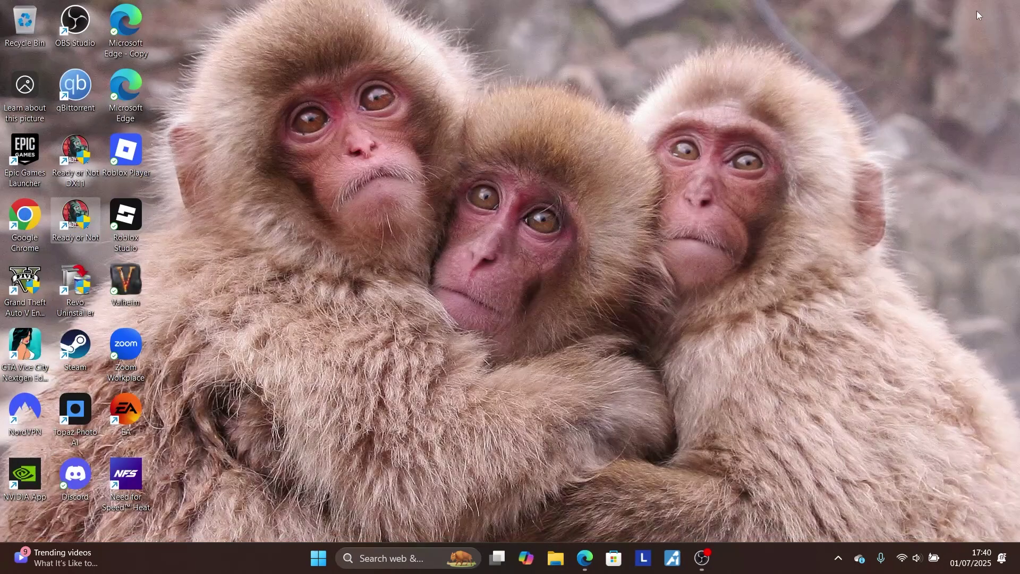
Switch to the quick-fix document in Microsoft Edge, highlight the "Disable full-screen optimization" line and return to the desktop
click(584, 554)
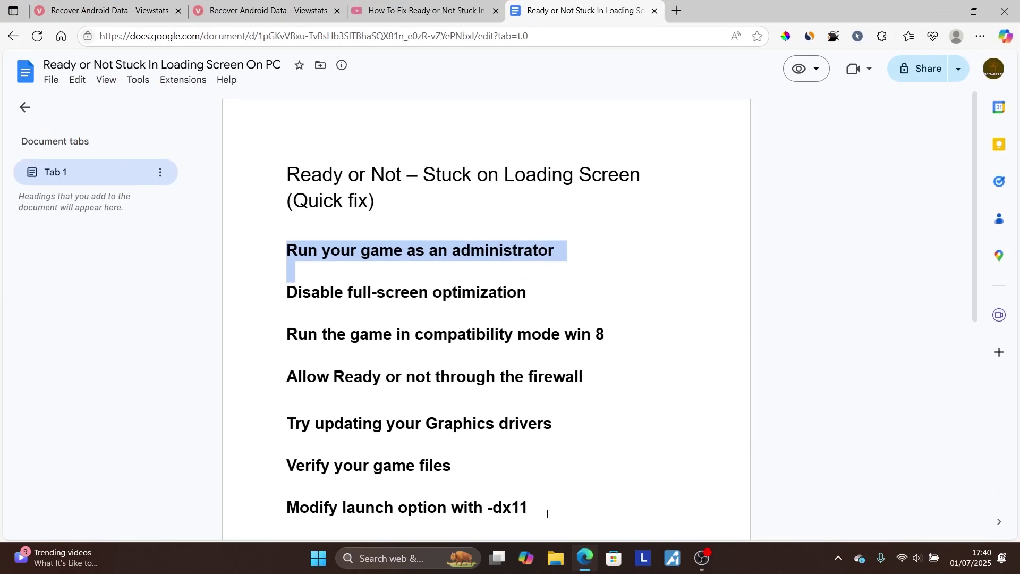
click(352, 290)
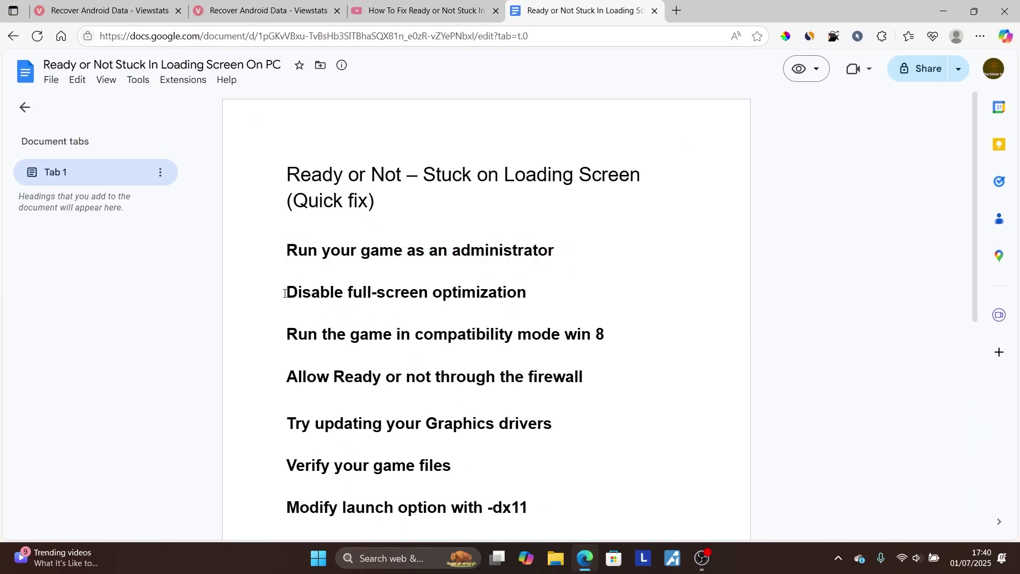
drag(284, 293, 506, 300)
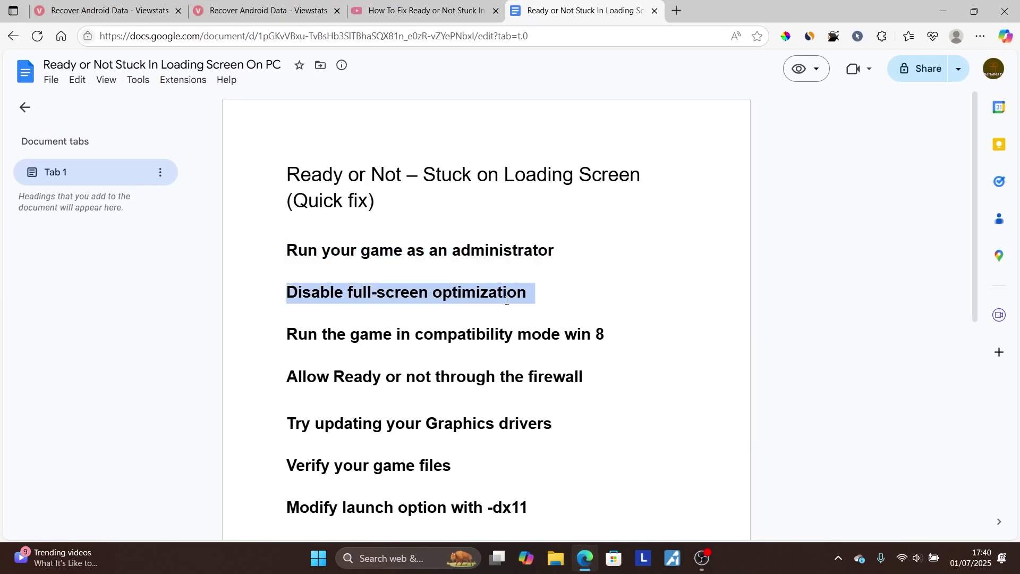
click(943, 11)
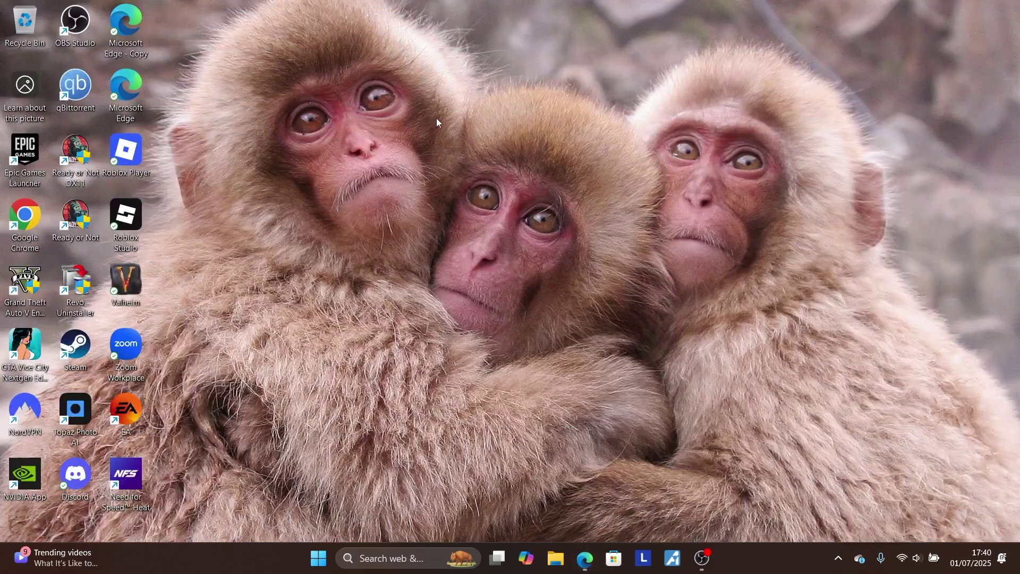
Review the fullscreen optimizations option in the compatibility properties of the Ready or Not desktop shortcut
right_click(68, 230)
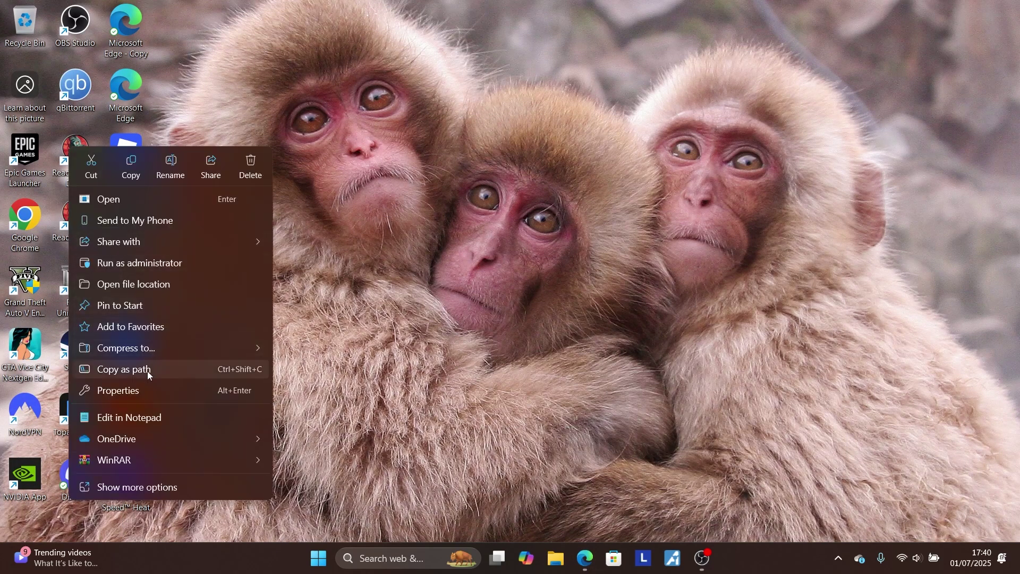
click(148, 388)
click(213, 212)
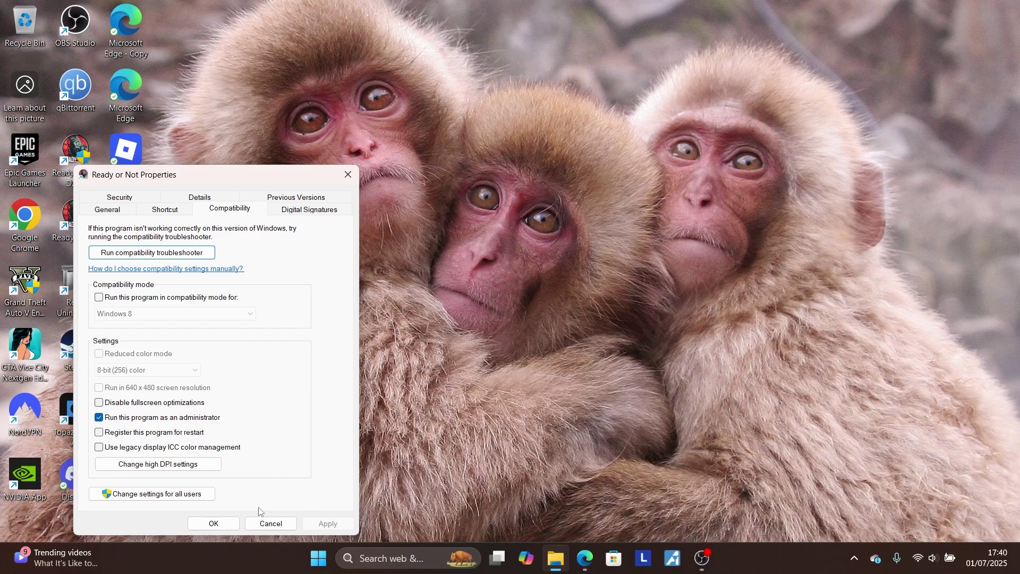
click(214, 524)
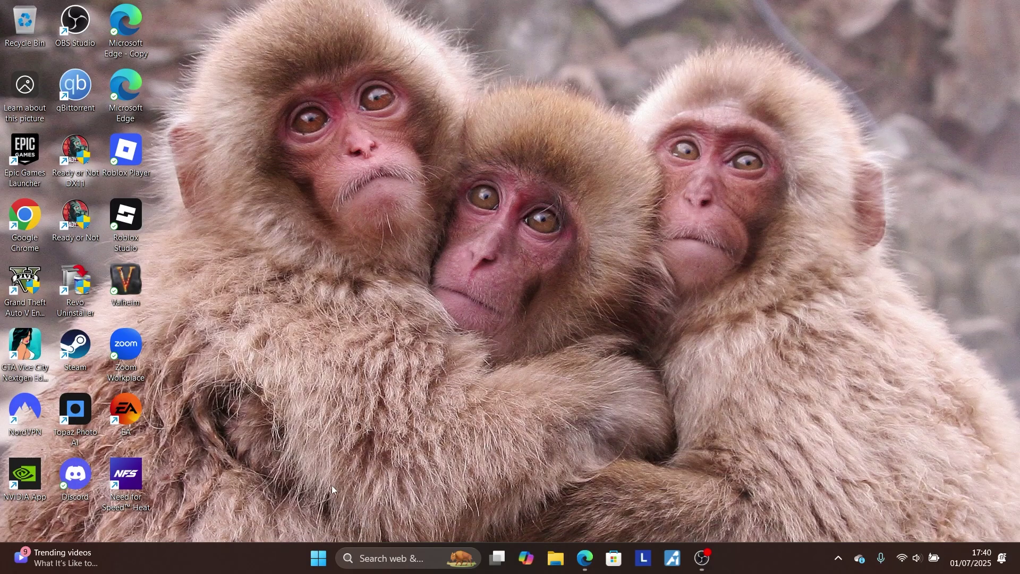
Switch back to the document in Microsoft Edge, highlight "Run the game in compatibility mode win 8" and return to the desktop
click(584, 558)
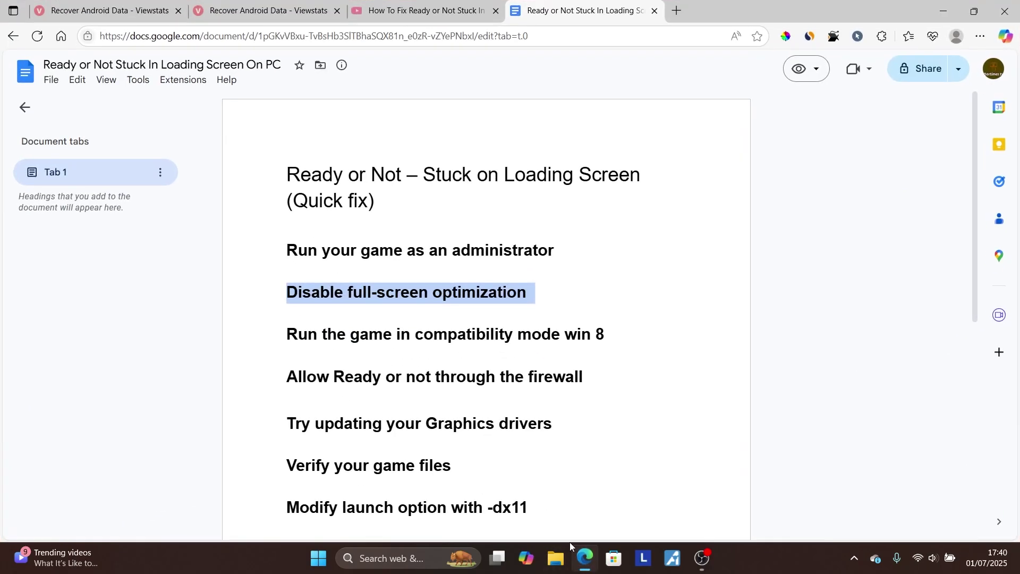
click(276, 335)
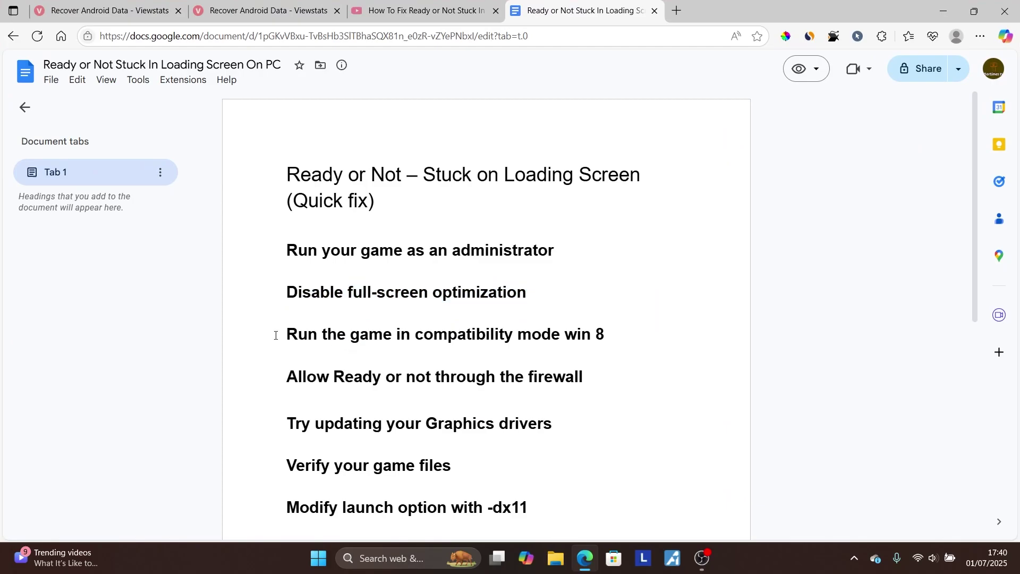
drag(277, 336, 627, 341)
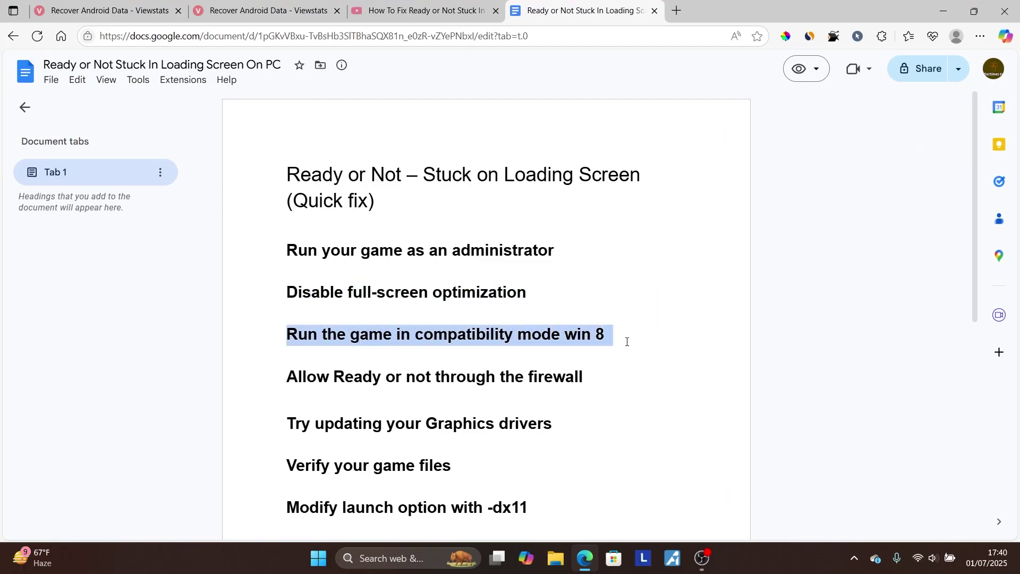
click(943, 11)
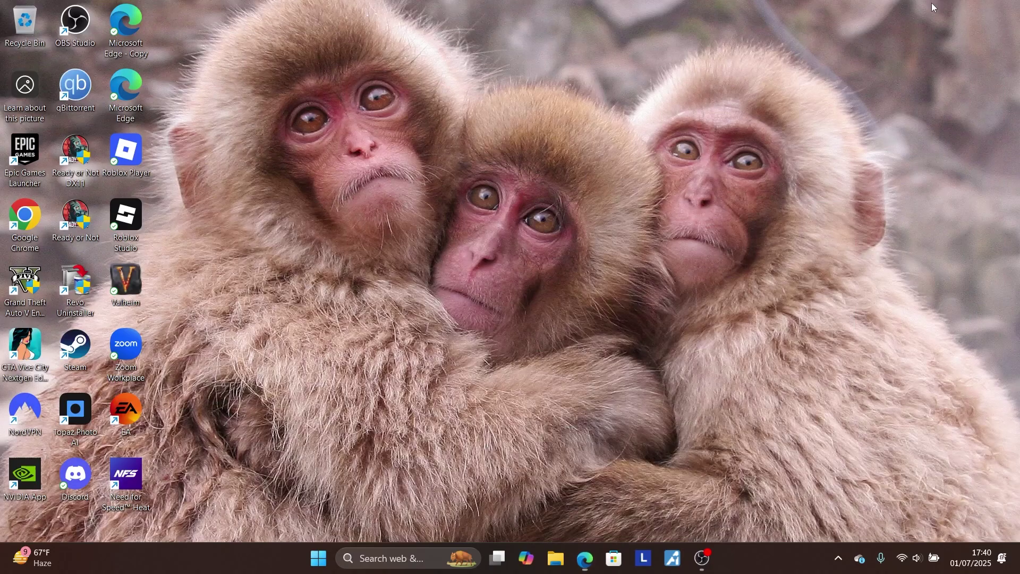
Try compatibility mode for Windows 8 on the Ready or Not shortcut, clear it again and close the properties without applying
right_click(66, 229)
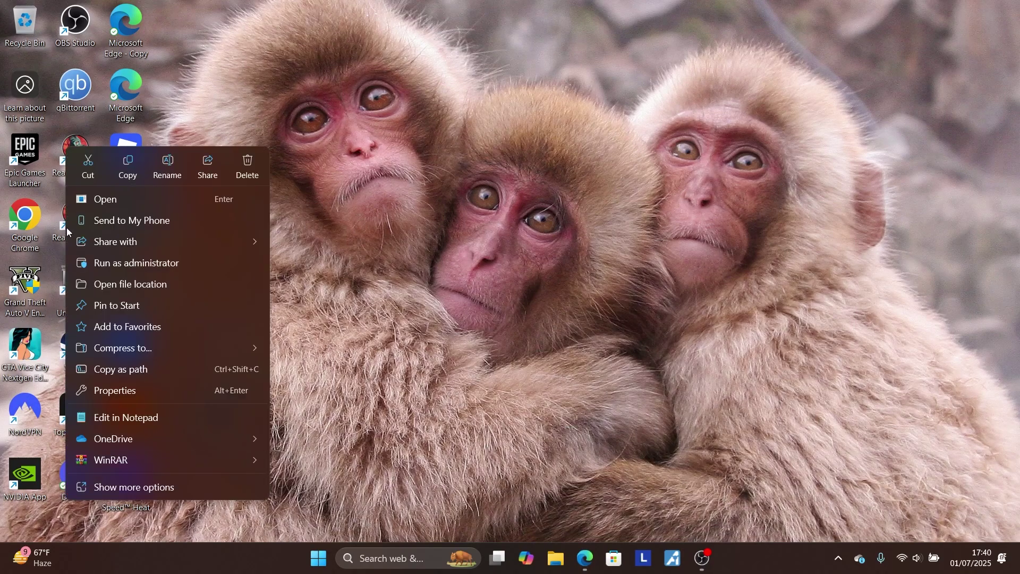
click(128, 390)
click(206, 211)
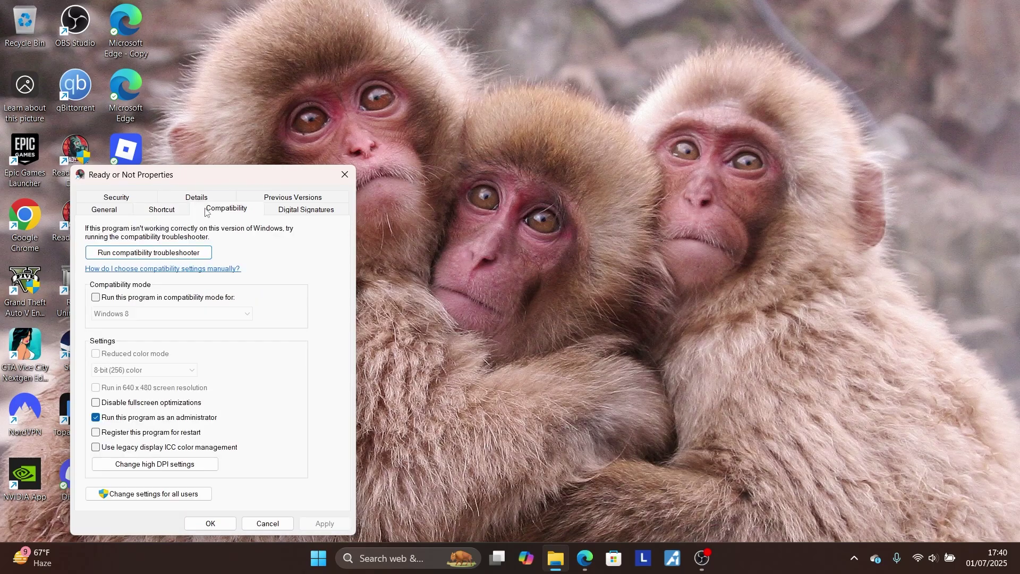
click(97, 298)
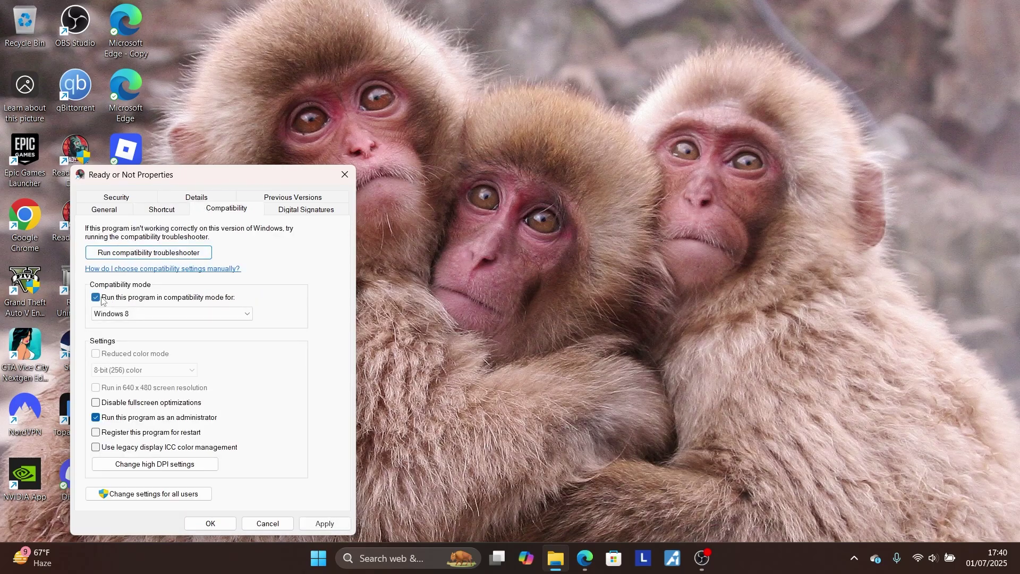
click(133, 313)
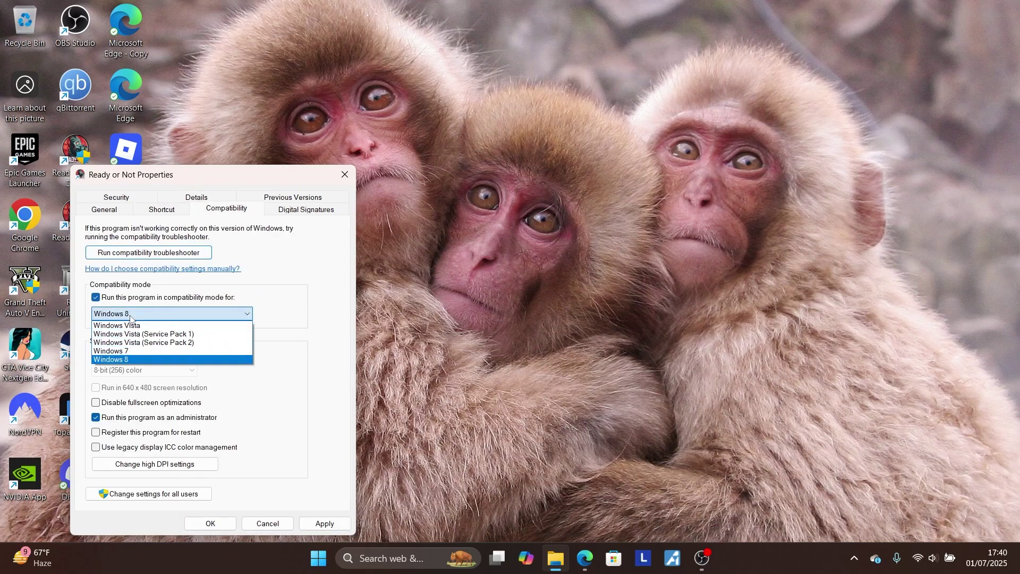
click(130, 360)
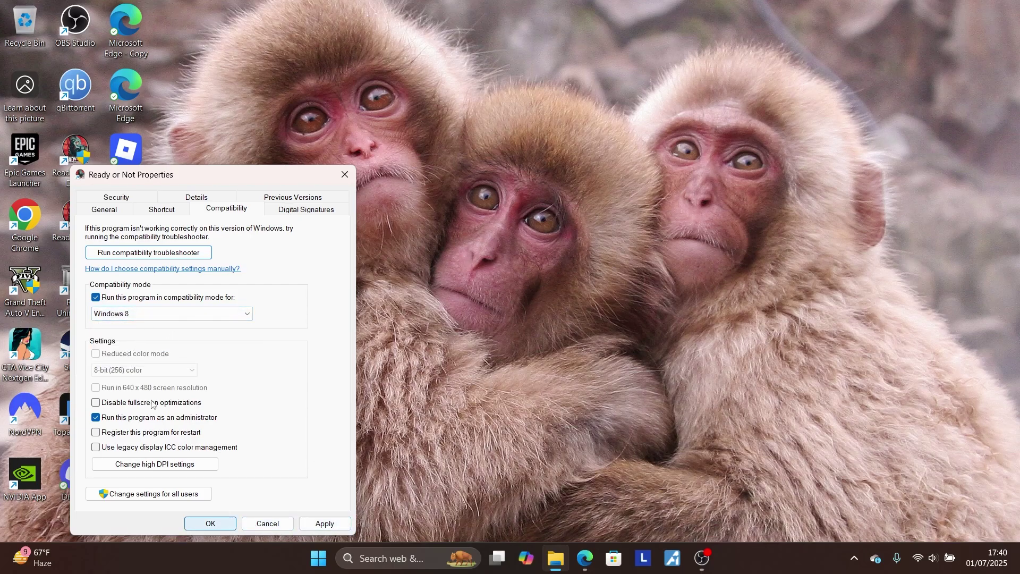
click(96, 298)
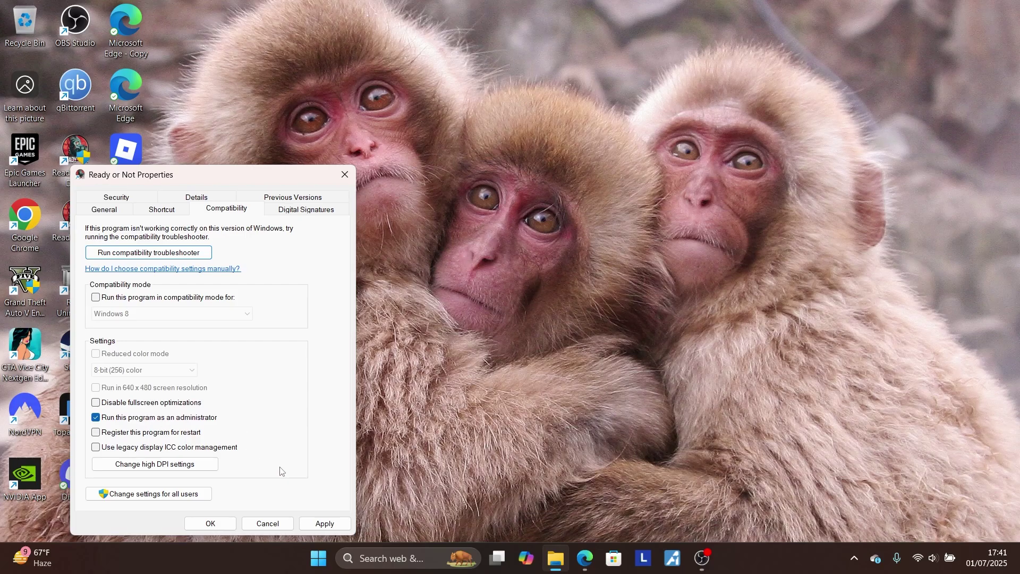
click(344, 175)
Switch to the document in Microsoft Edge, highlight "Allow Ready or not through the firewall" and return to the desktop
click(584, 558)
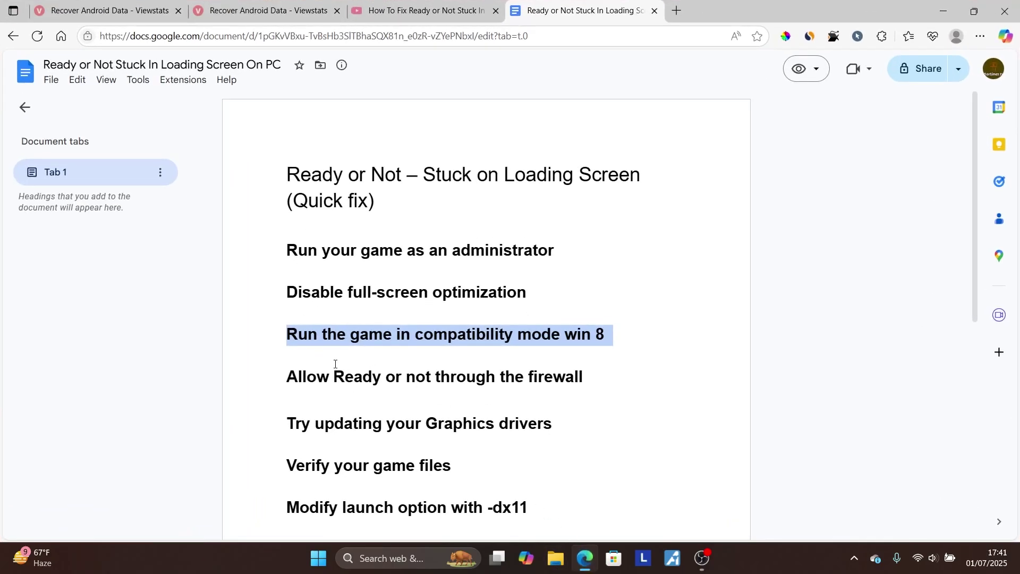
click(308, 373)
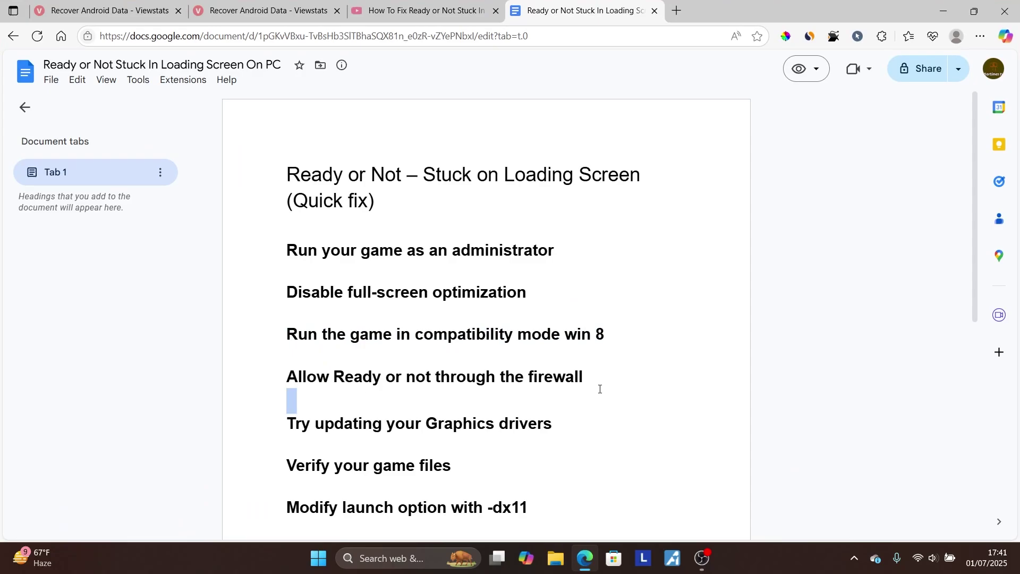
drag(598, 387, 287, 381)
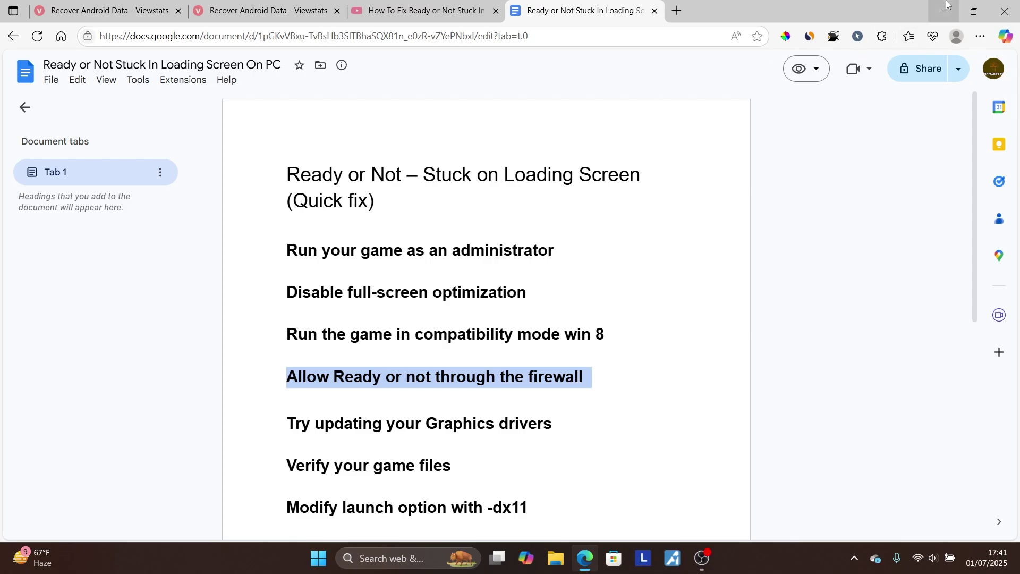
click(404, 377)
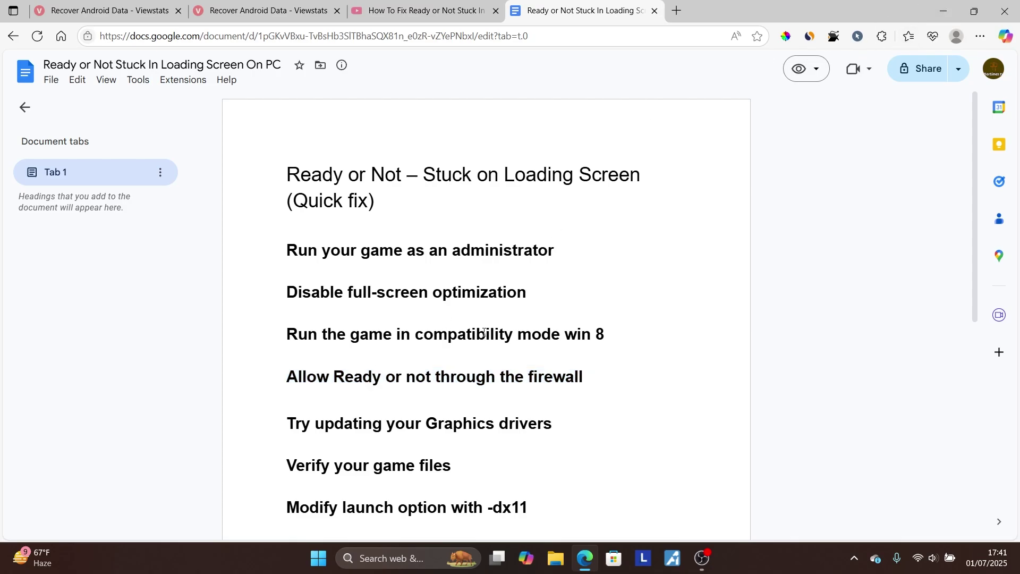
click(944, 11)
Search Windows for Windows Security and open it
click(427, 553)
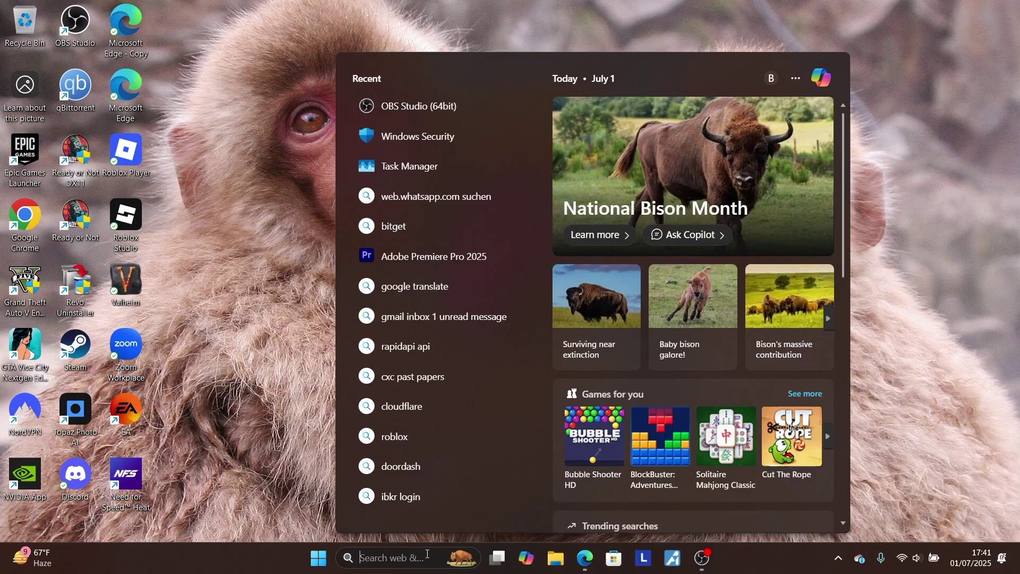
text(wind)
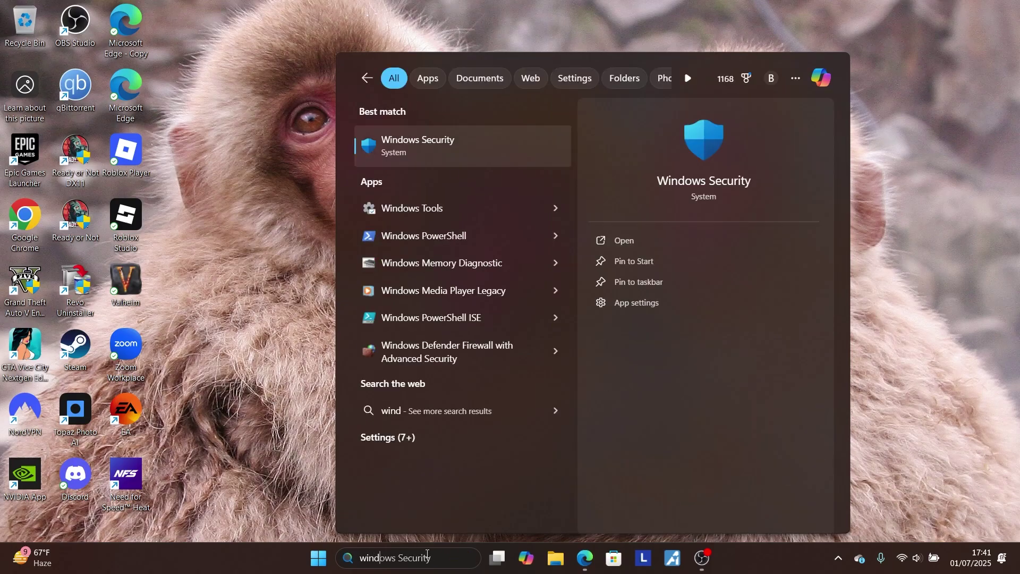
text(o)
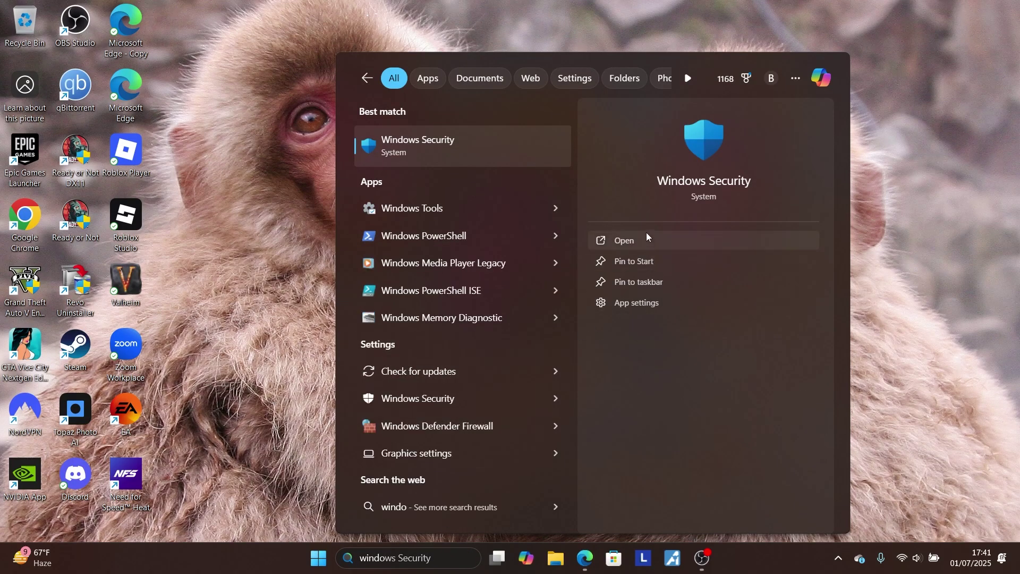
click(647, 237)
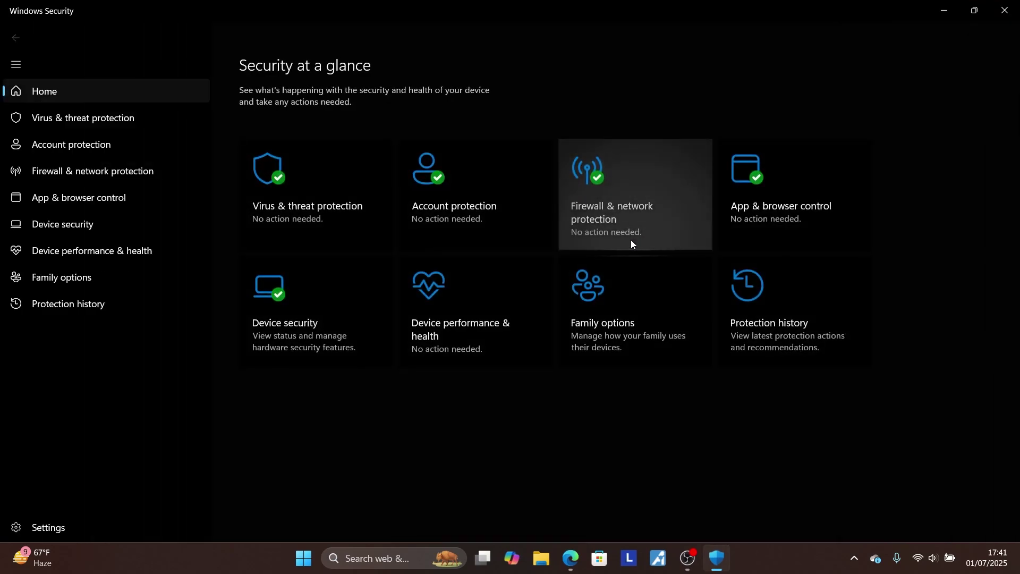
Open the firewall's list of allowed apps from Firewall & network protection and unlock its settings for changes
click(96, 175)
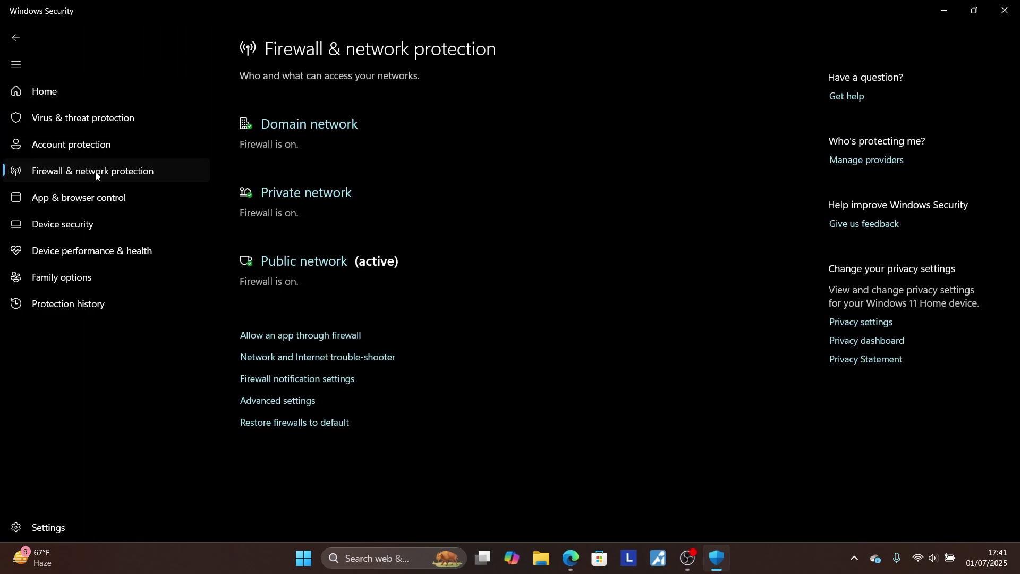
click(312, 338)
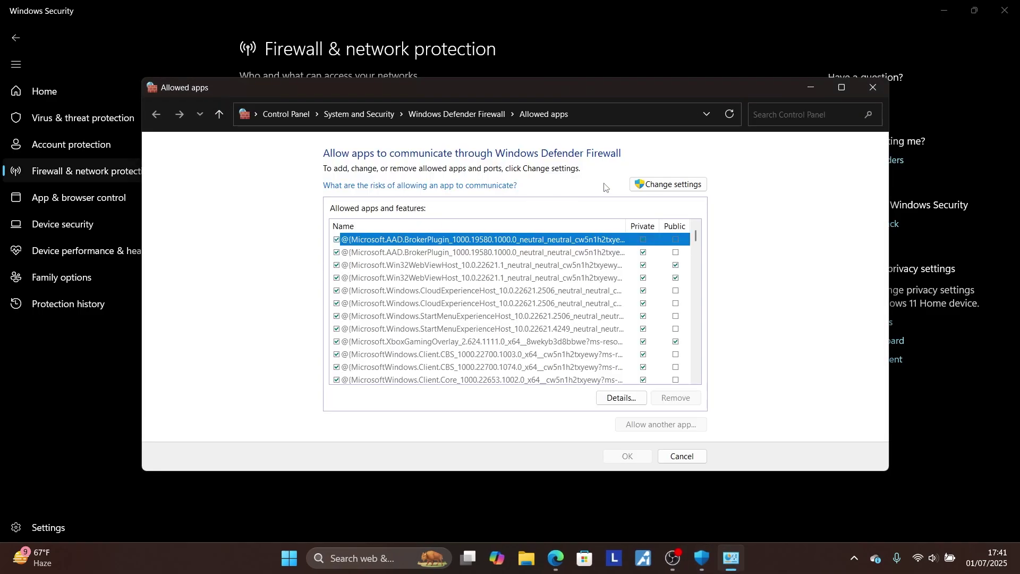
click(667, 185)
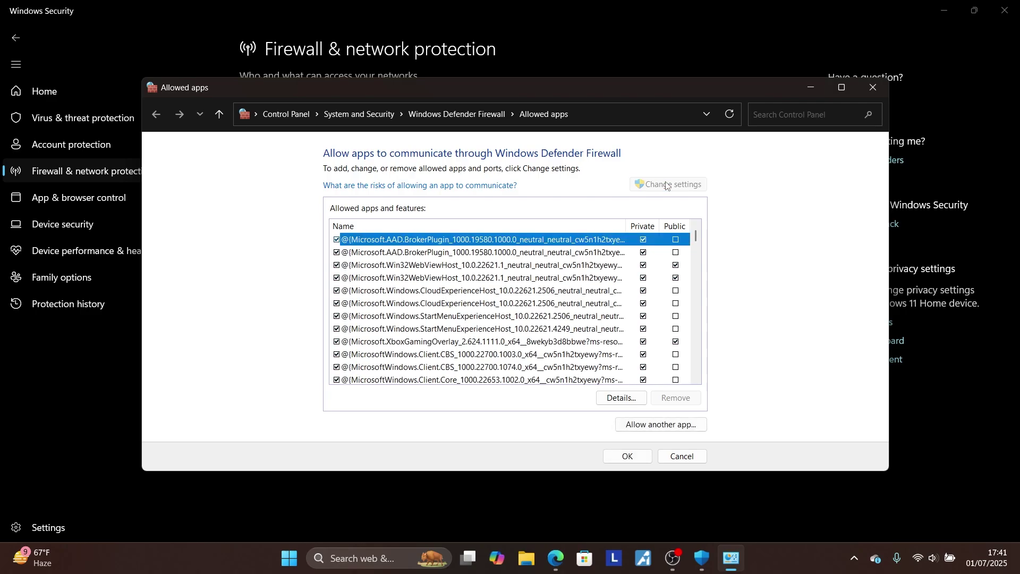
Add the ReadyOrNot application from C:\Games\Ready or Not to the firewall's allowed apps
click(668, 425)
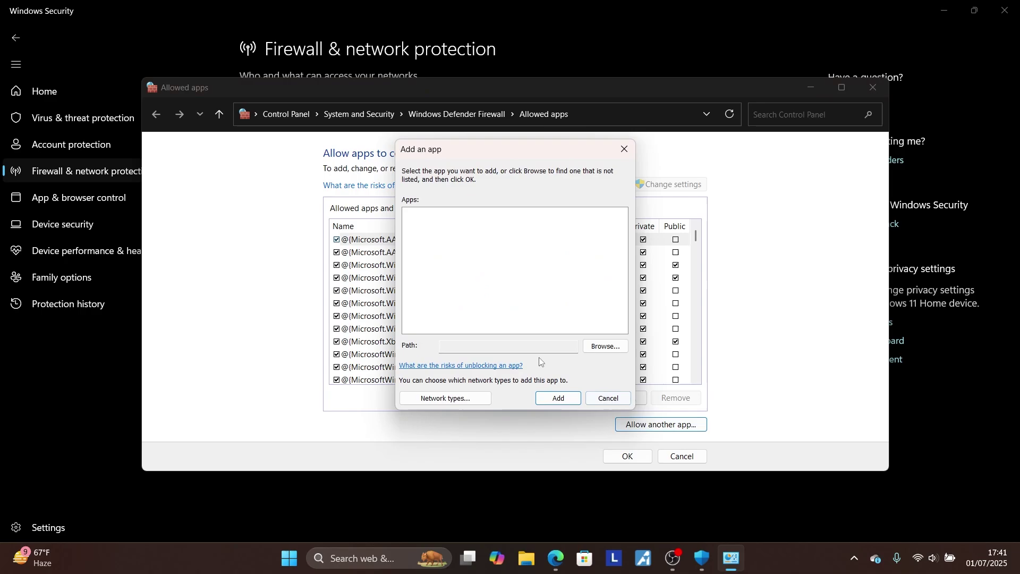
click(607, 346)
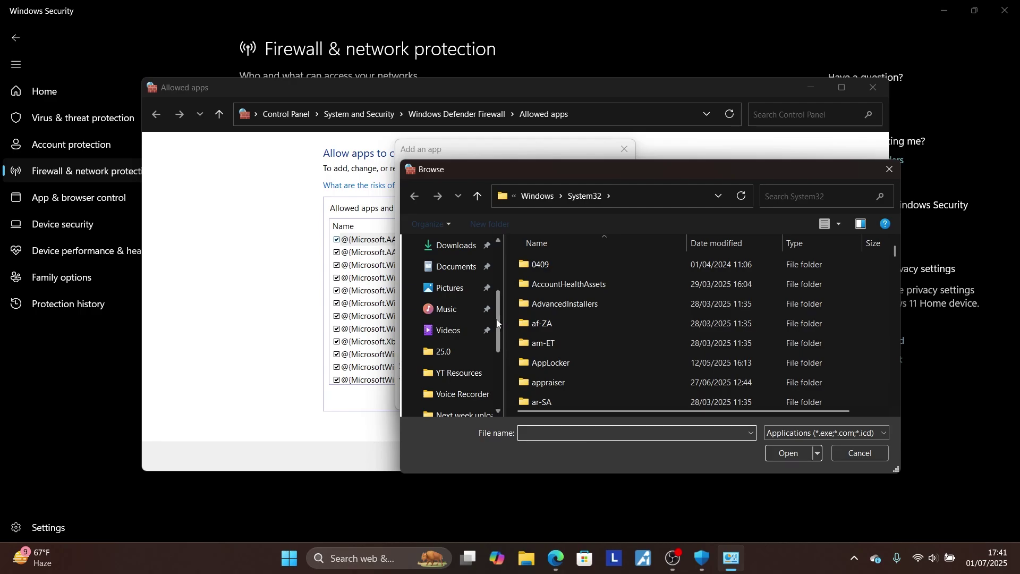
scroll(500, 295, up, 1)
scroll(478, 318, down, 5)
click(463, 372)
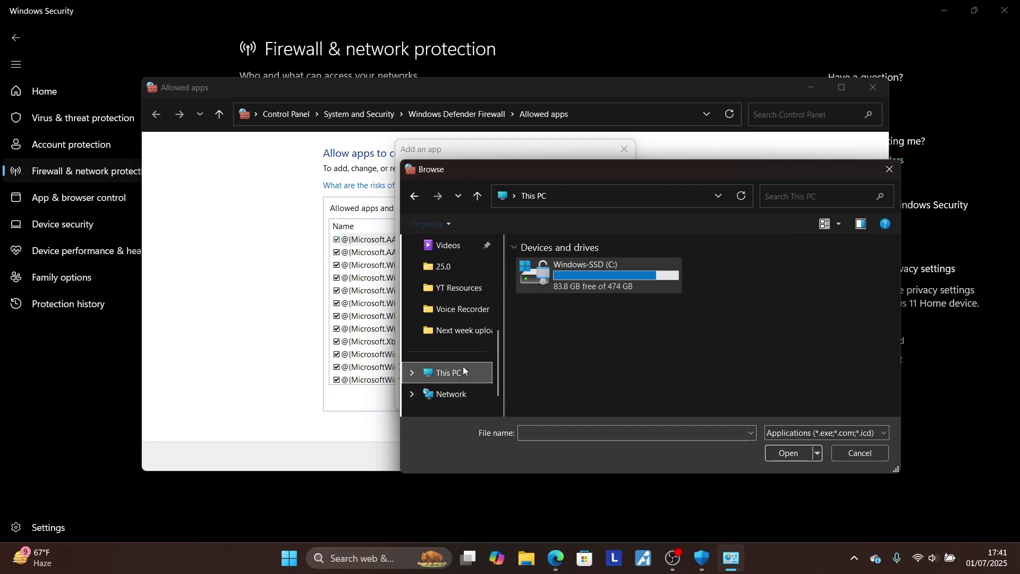
double_click(604, 286)
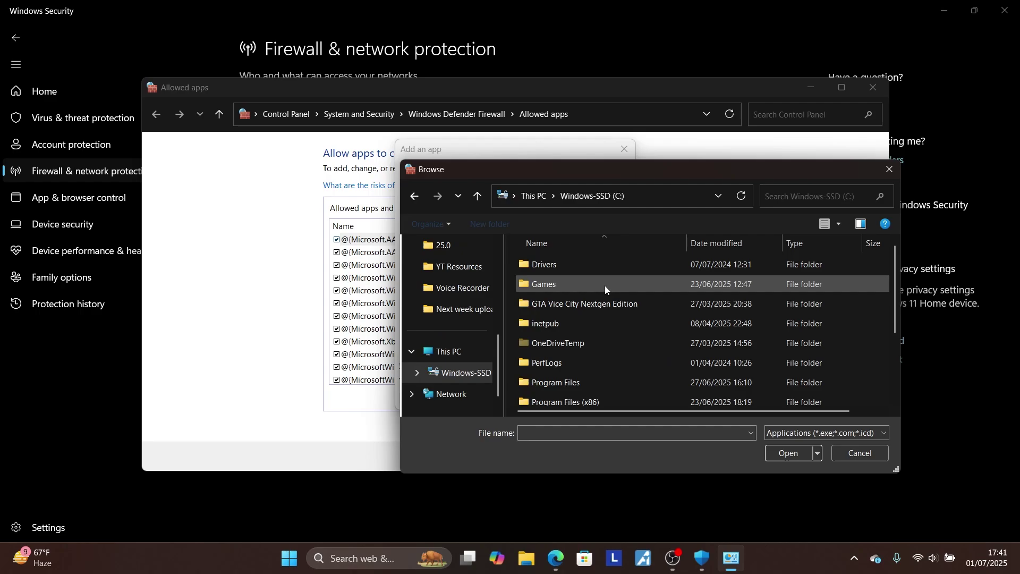
double_click(578, 287)
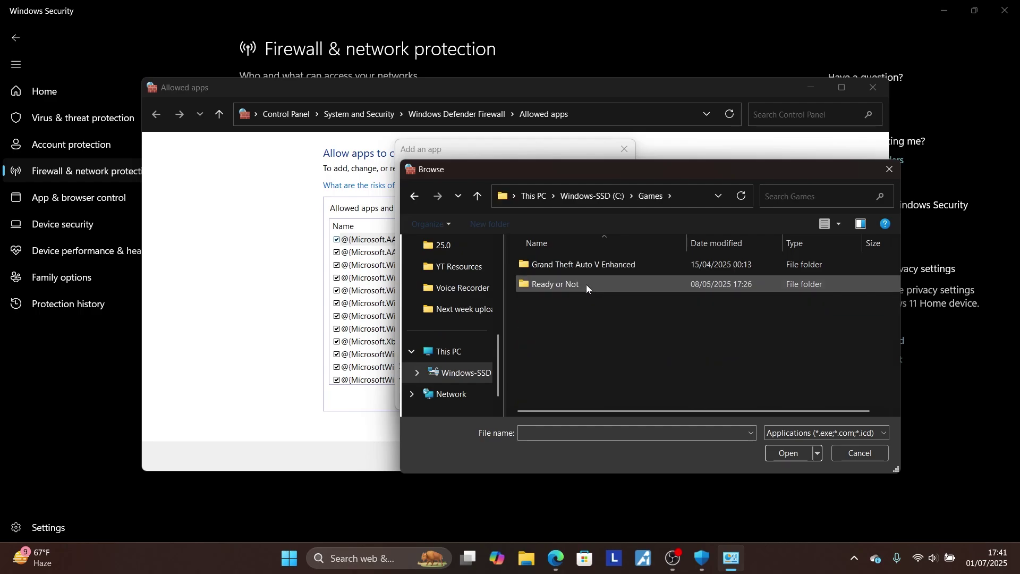
double_click(585, 285)
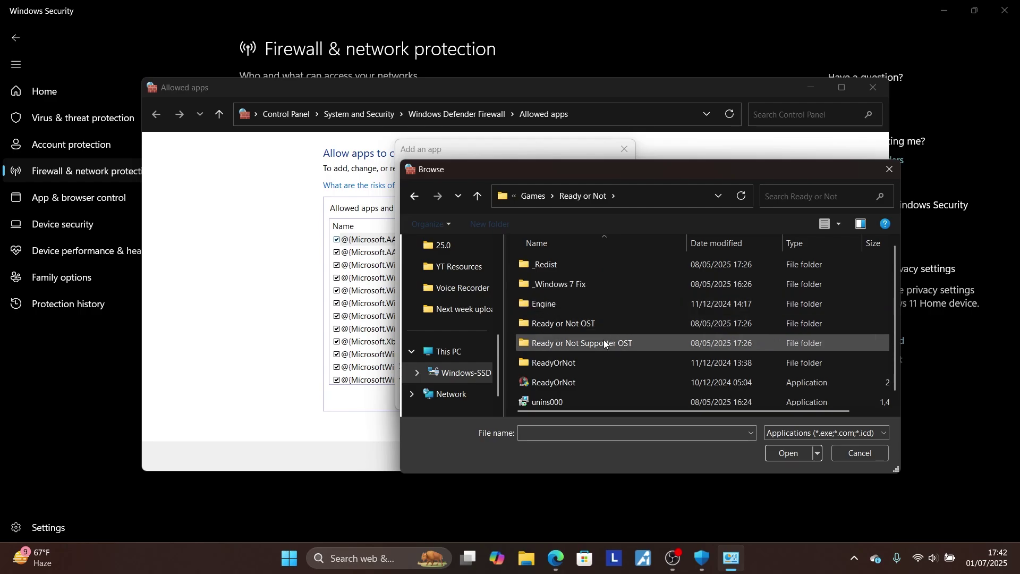
click(577, 379)
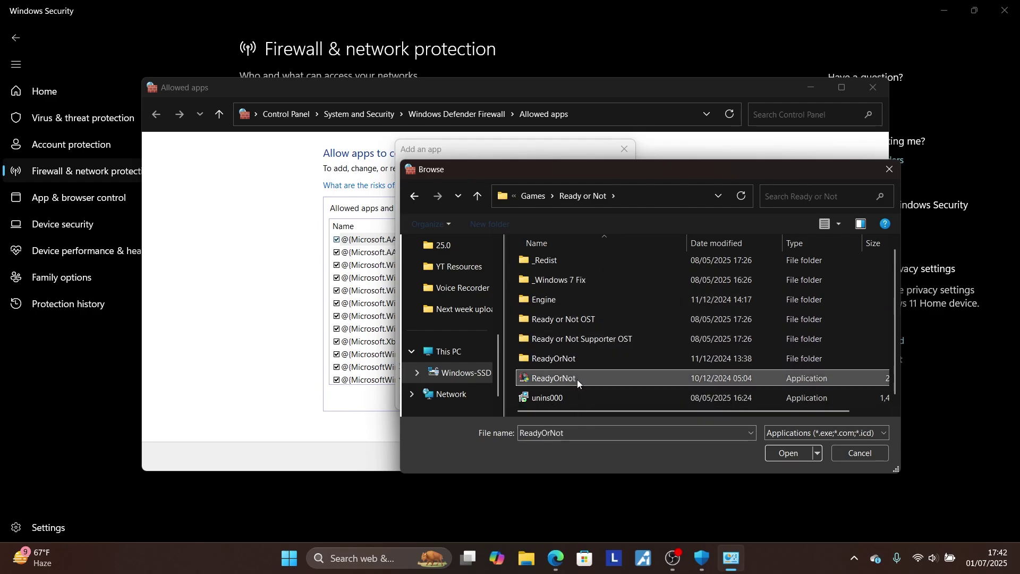
click(787, 454)
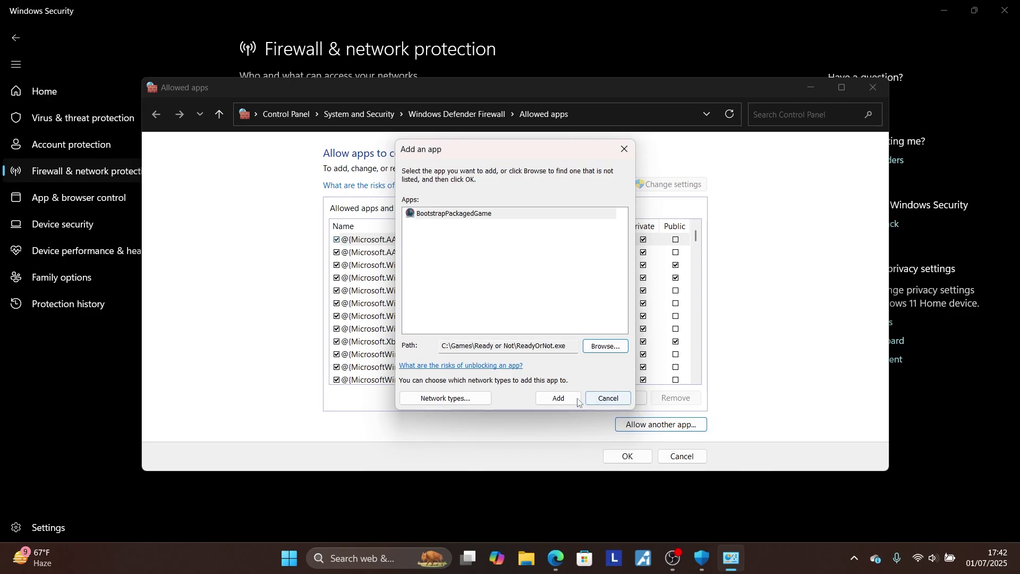
click(578, 401)
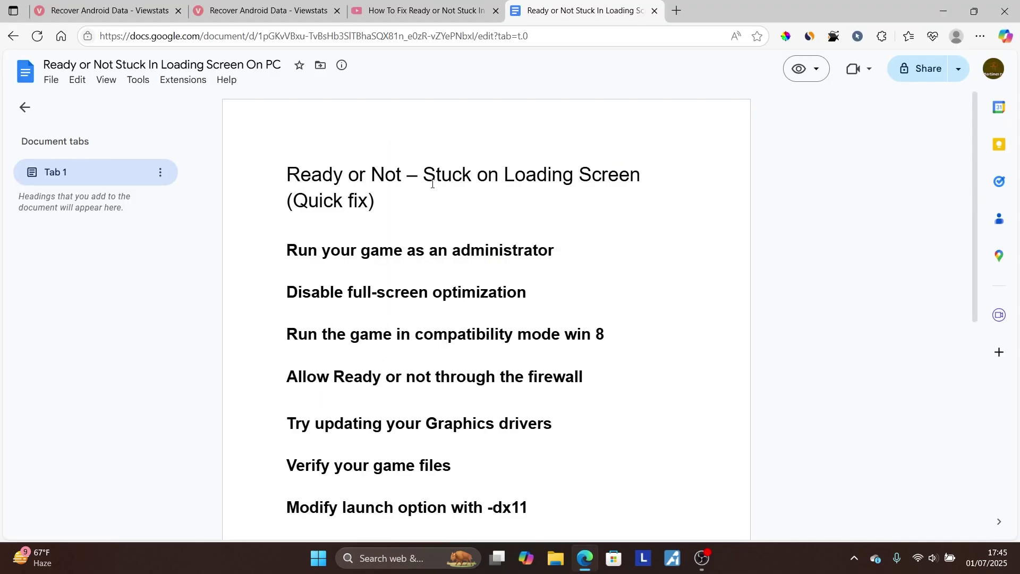
Highlight "Try updating your Graphics drivers" in the document, and find and open the NVIDIA App through Windows search
scroll(432, 184, down, 3)
drag(265, 279, 578, 292)
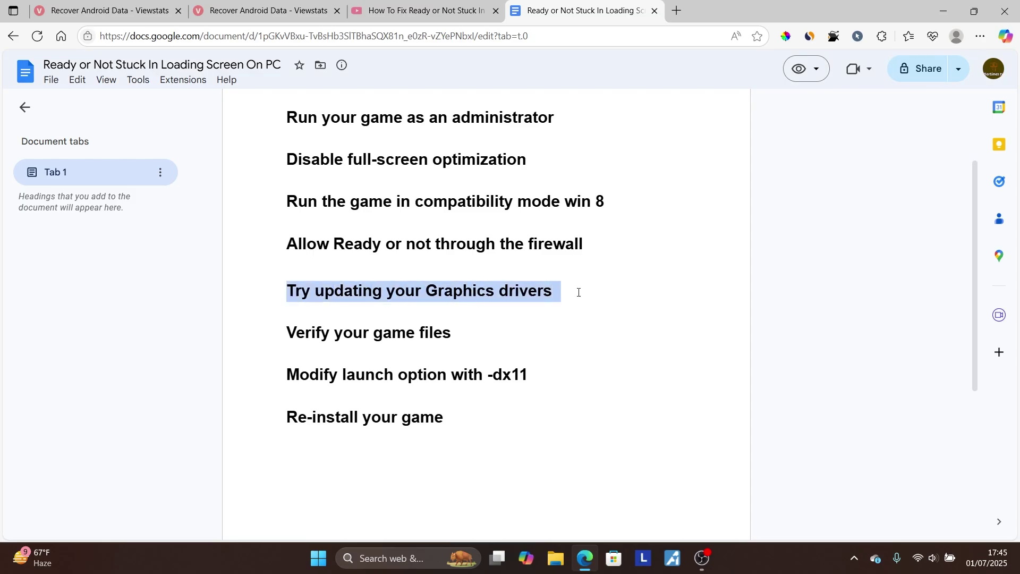
click(434, 553)
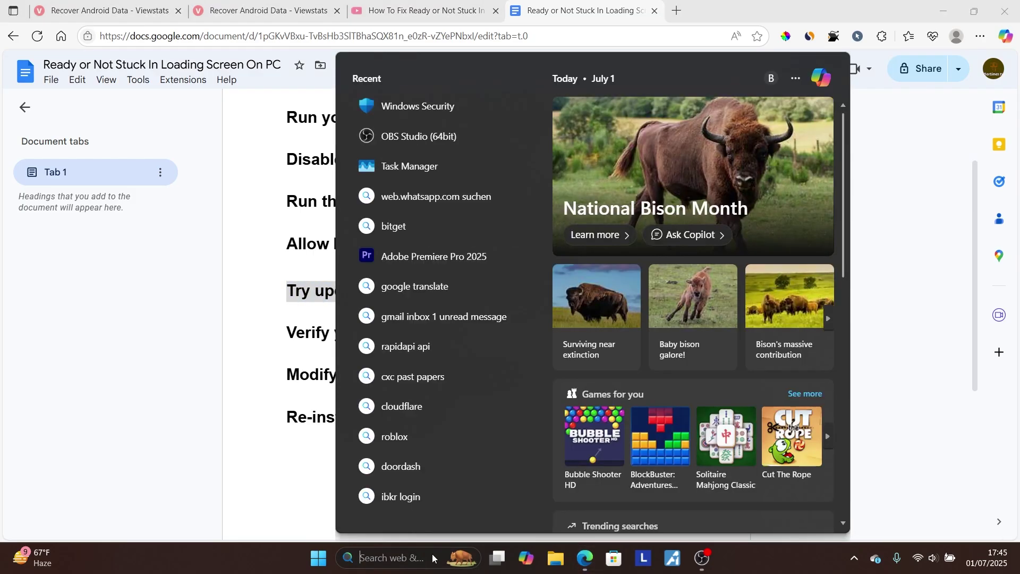
text(nvid)
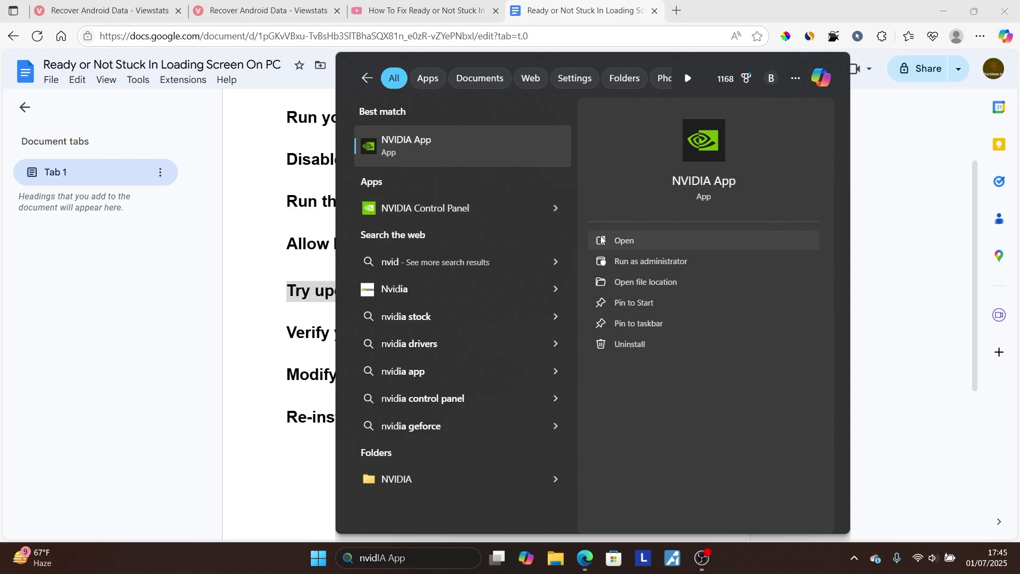
click(641, 241)
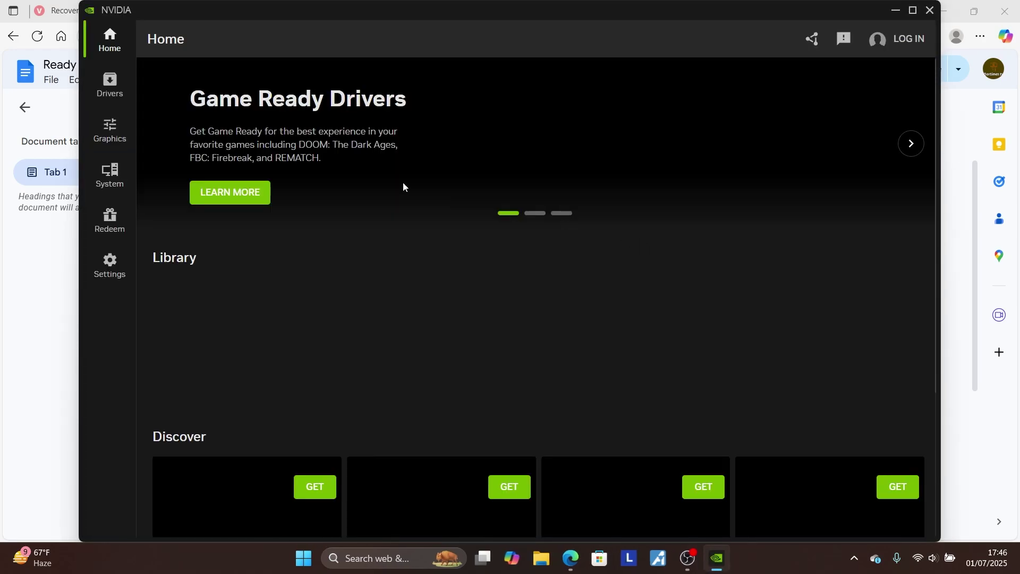
Check for updates to the Game Ready Driver and close the NVIDIA App
click(116, 93)
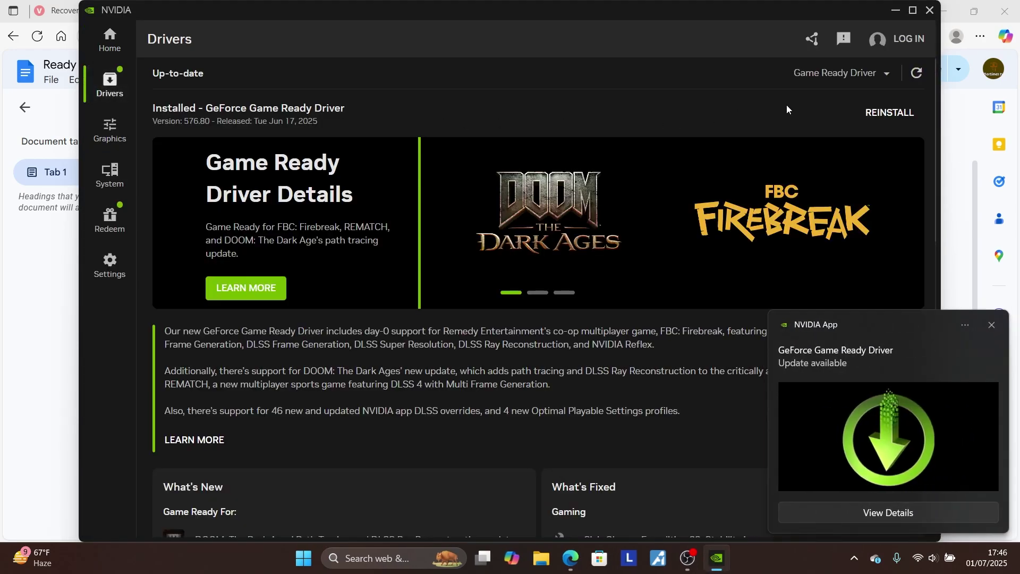
click(919, 79)
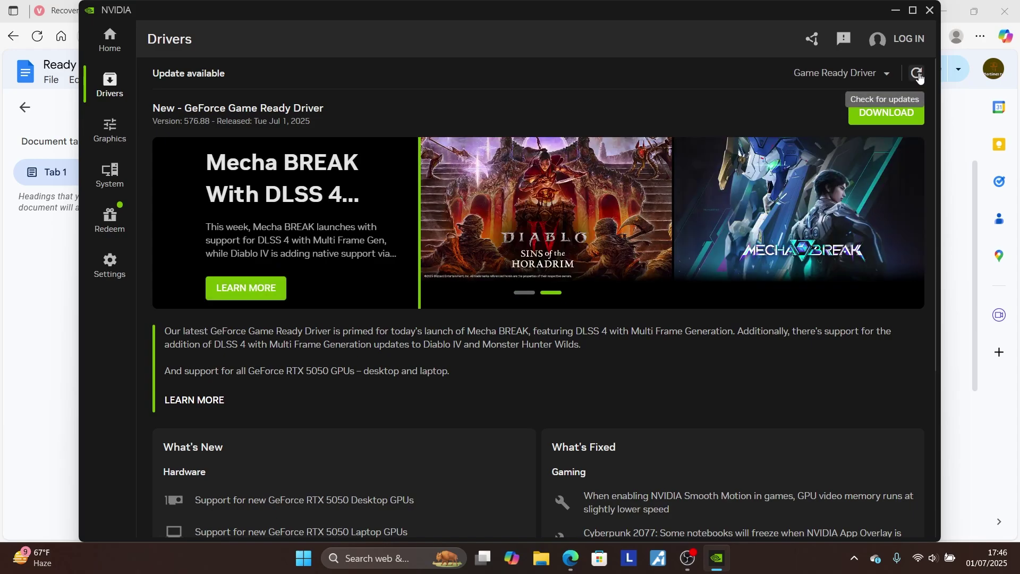
click(929, 10)
Minimize the browser to the desktop, search Windows for Steam and open it
scroll(489, 239, up, 1)
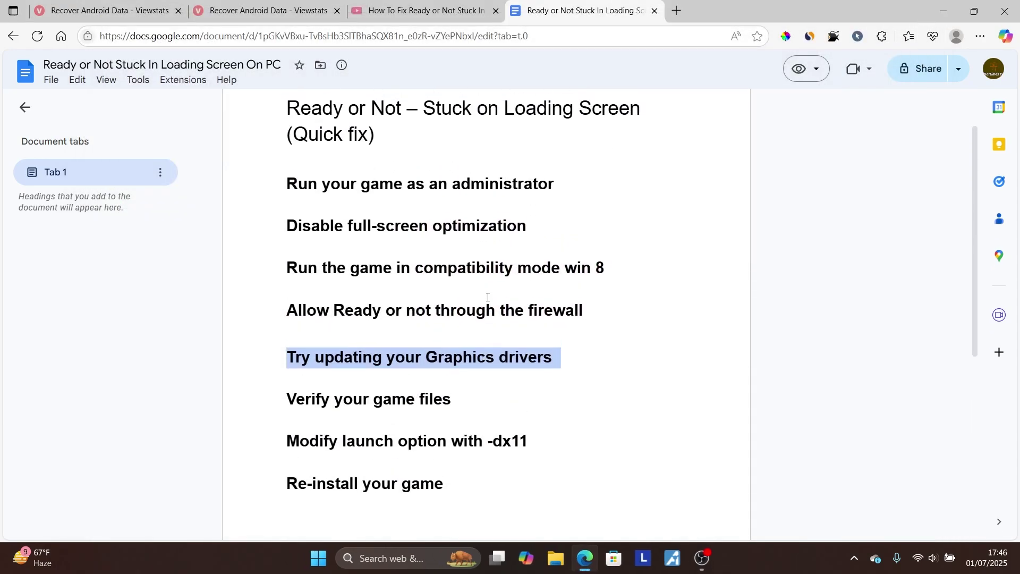
scroll(489, 239, down, 1)
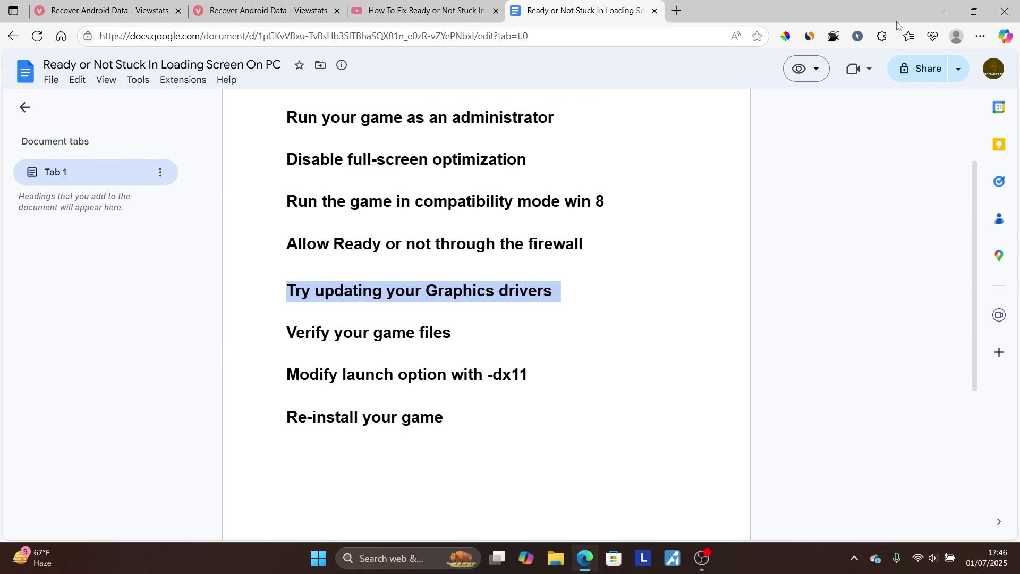
click(943, 11)
click(402, 558)
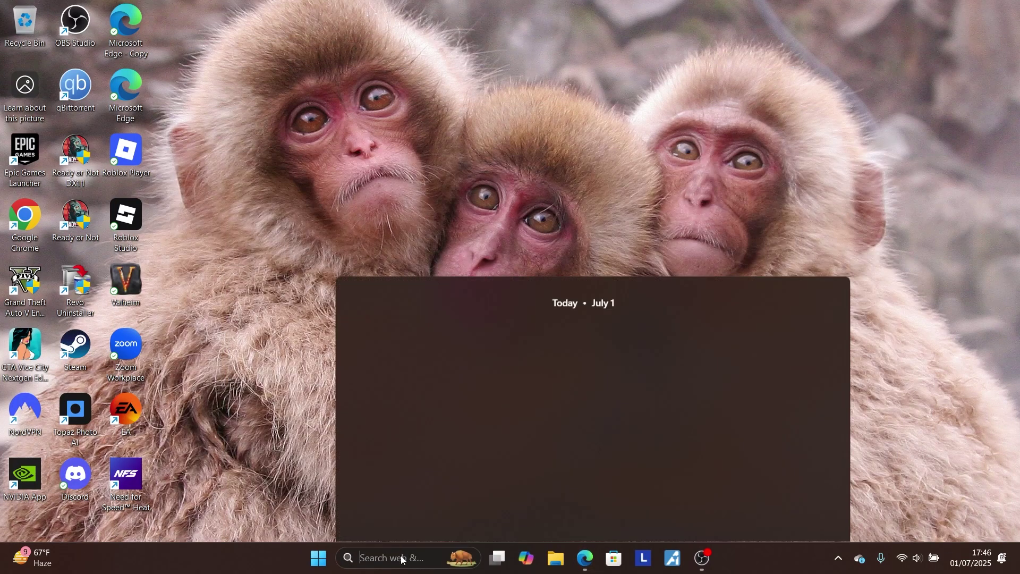
text(ep)
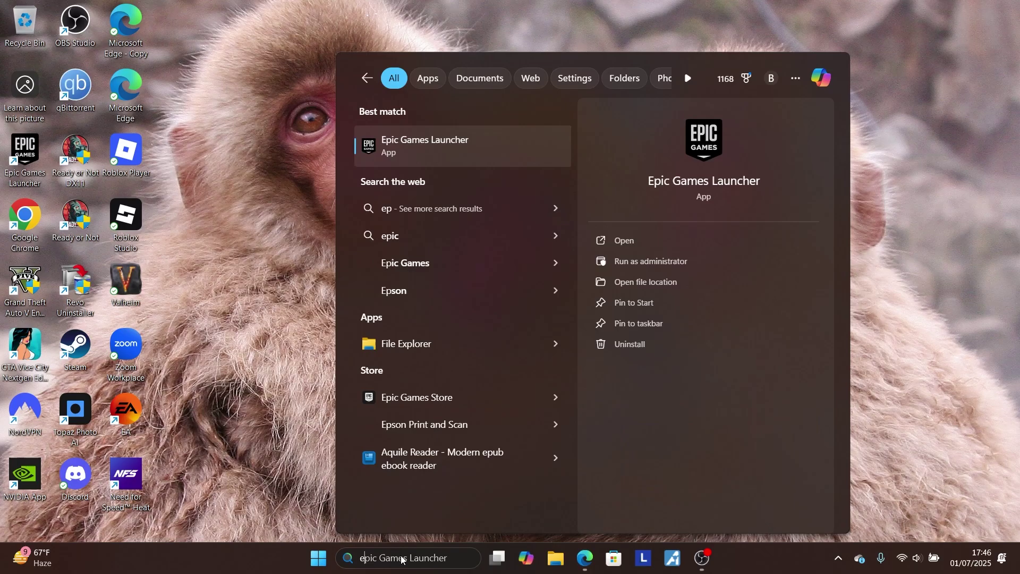
key(BackSpace)
key(BackSpace)
text(steam)
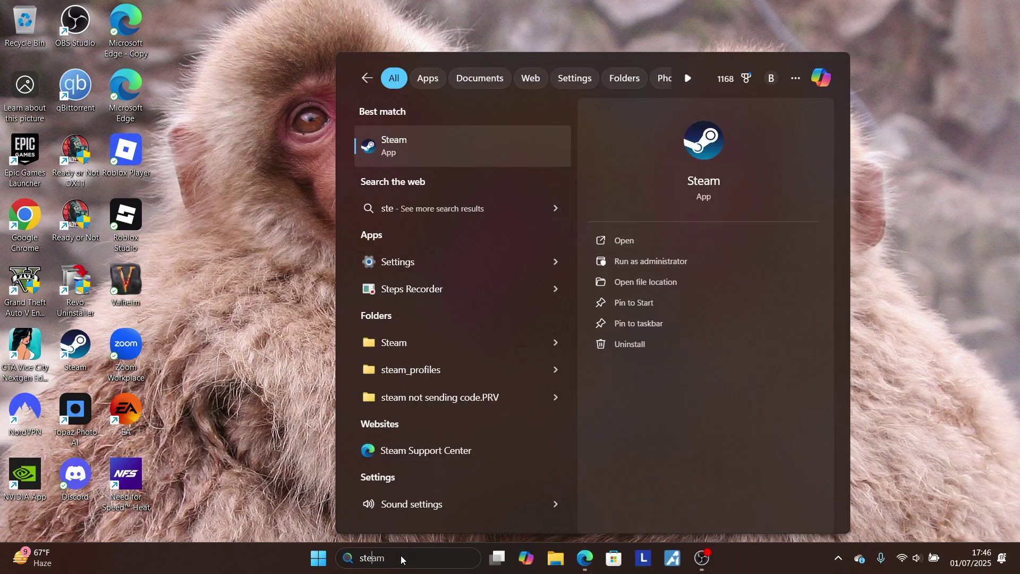
click(639, 245)
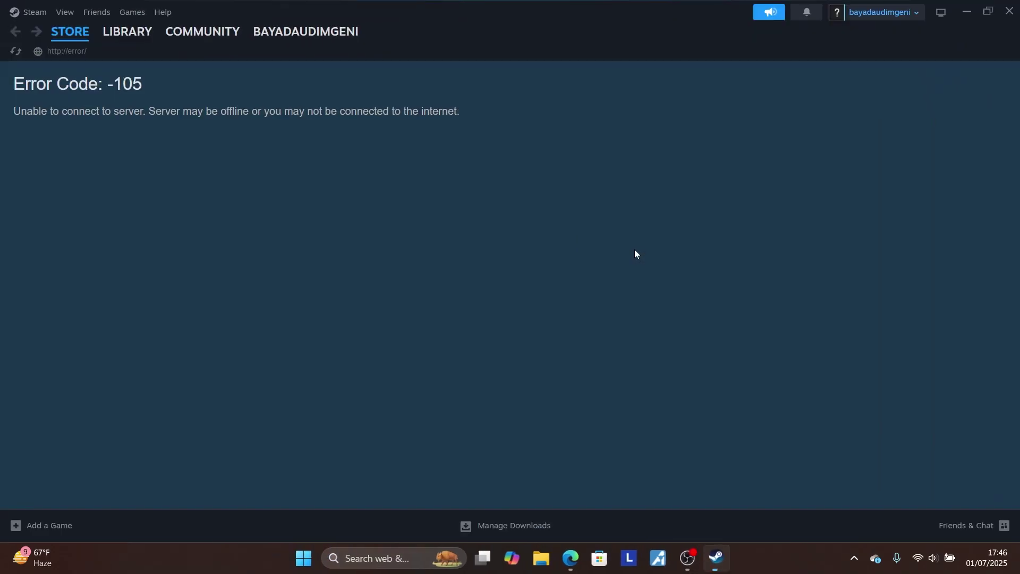
Open Valheim's properties from the Steam library and show the option to verify the integrity of its installed files
click(138, 32)
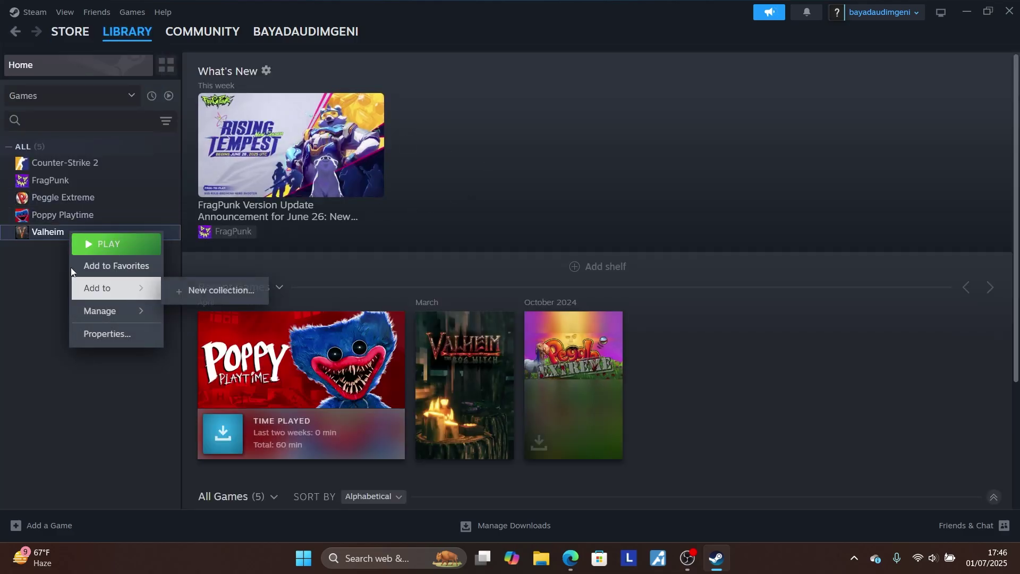
click(130, 335)
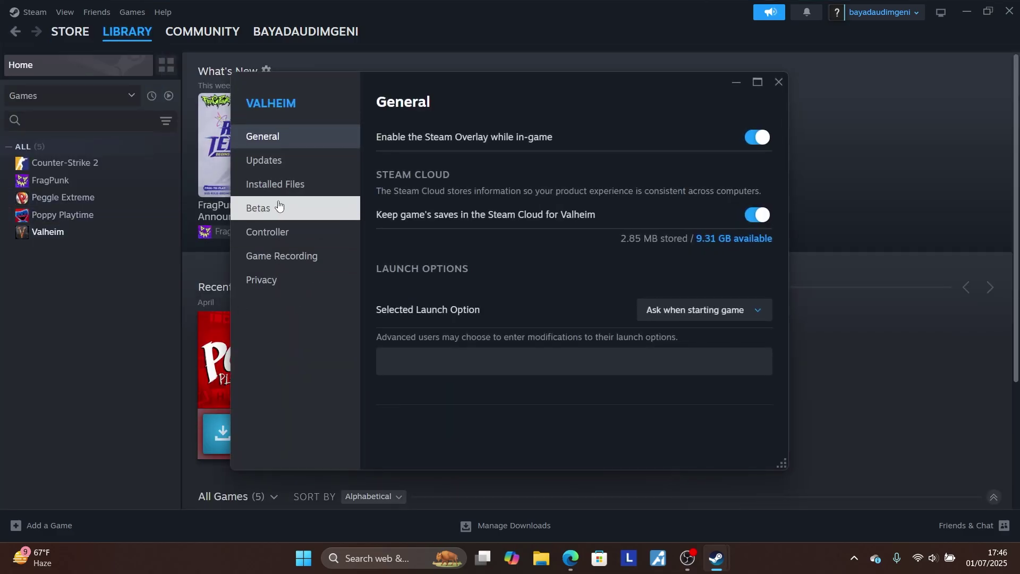
click(276, 184)
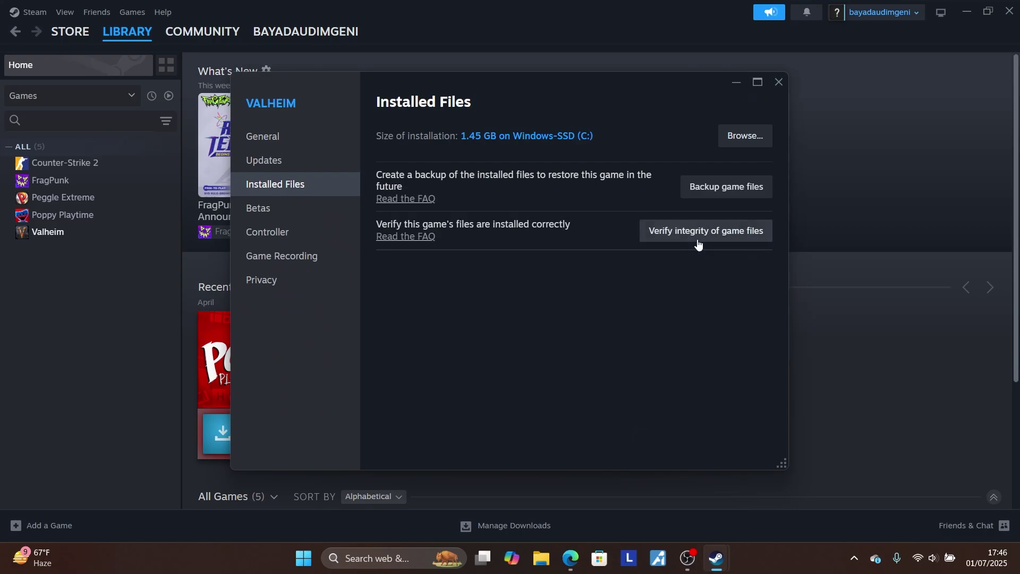
click(572, 558)
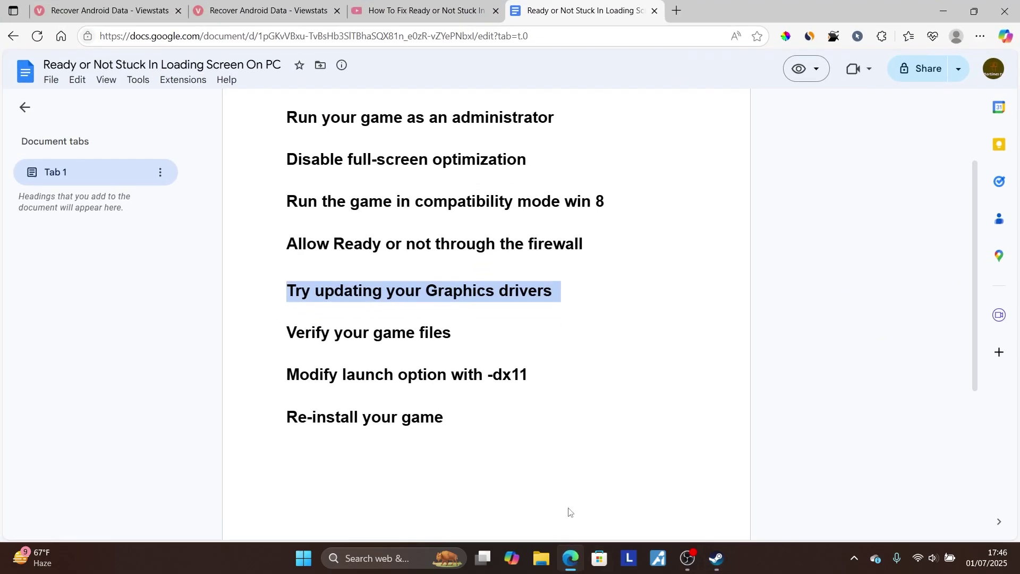
click(939, 5)
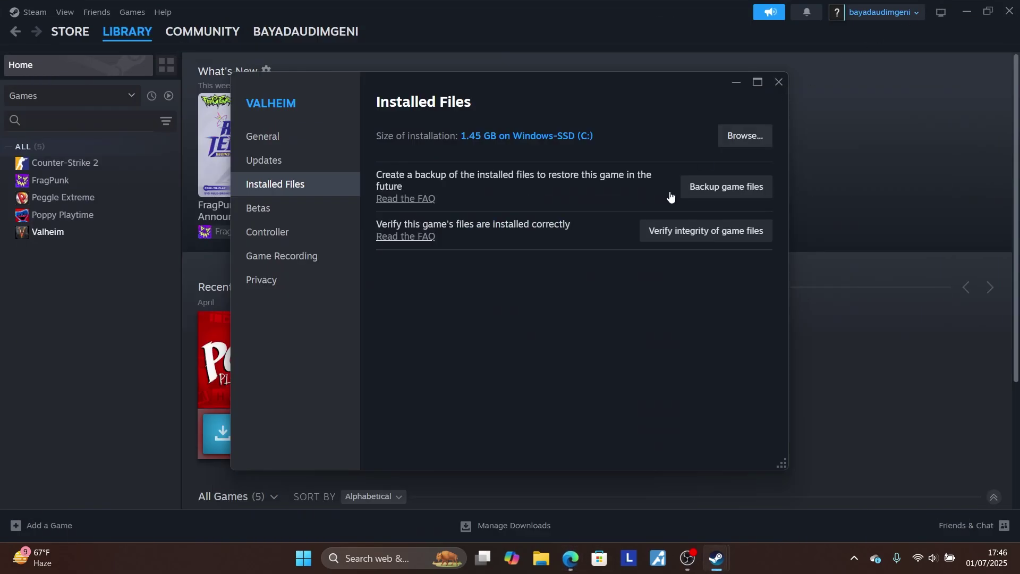
Switch to the document in Microsoft Edge and copy "-dx11" from the line about modifying the launch option
click(574, 569)
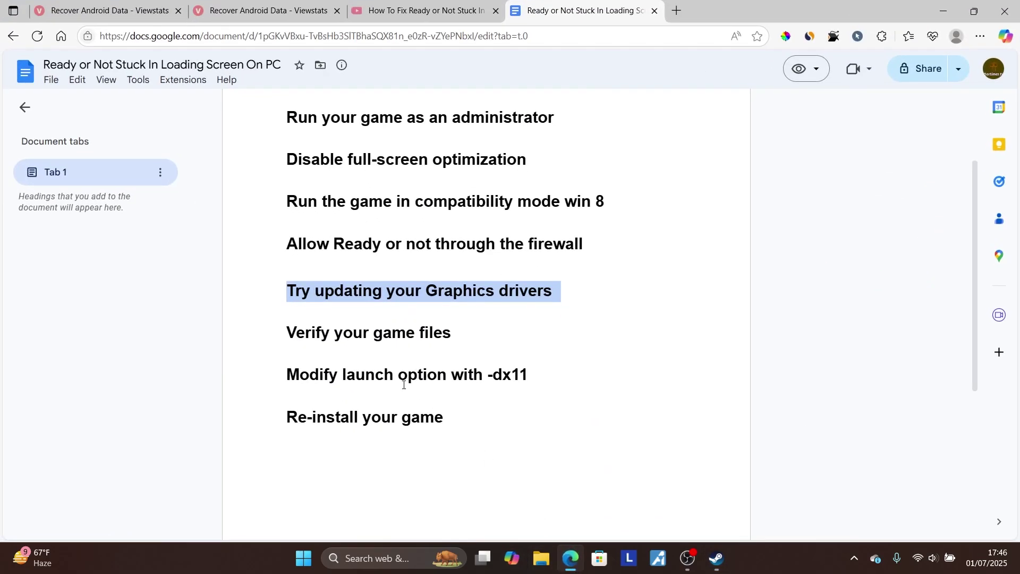
click(321, 365)
drag(284, 374, 473, 375)
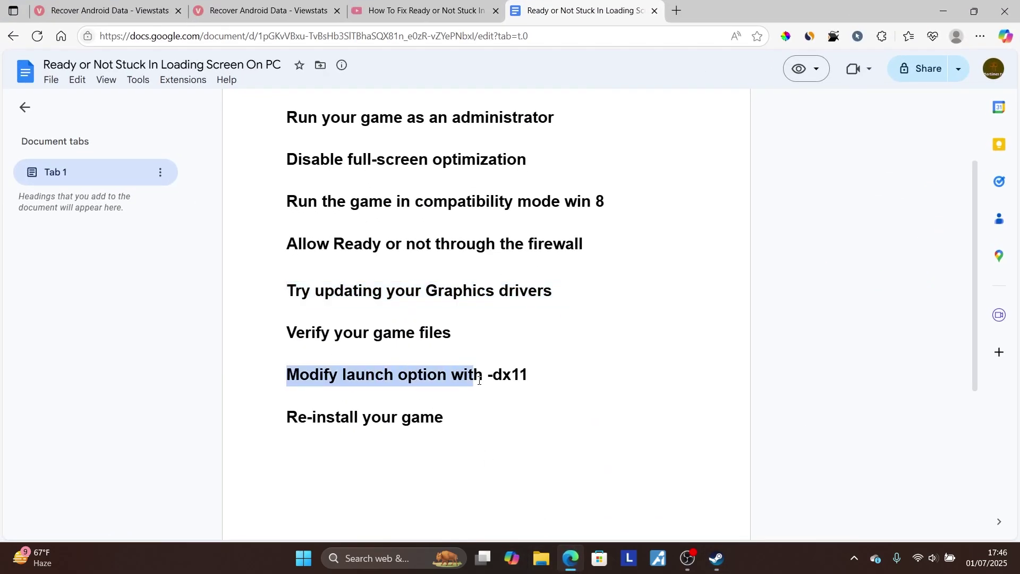
click(549, 377)
drag(549, 378, 487, 374)
right_click(493, 375)
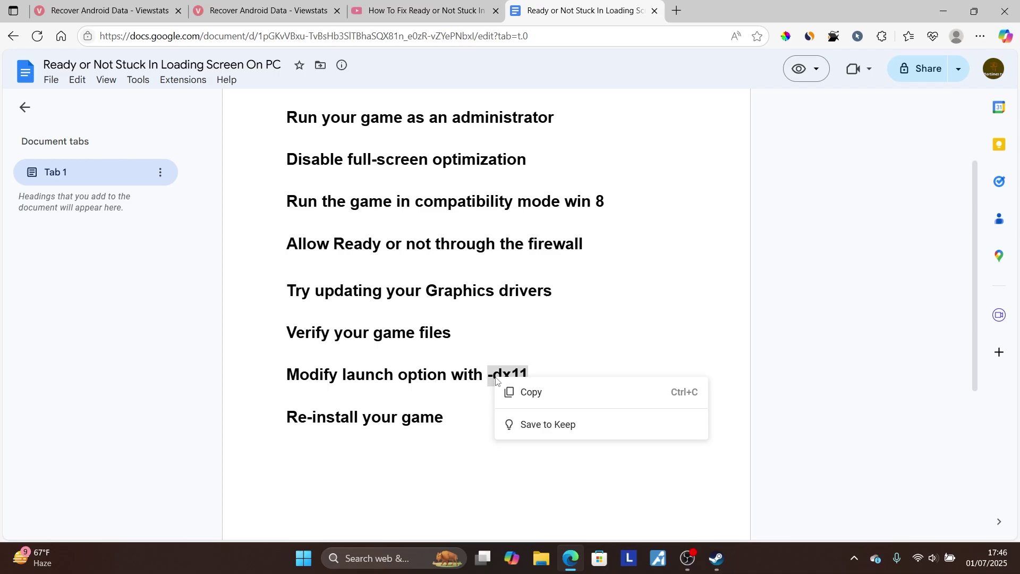
click(522, 393)
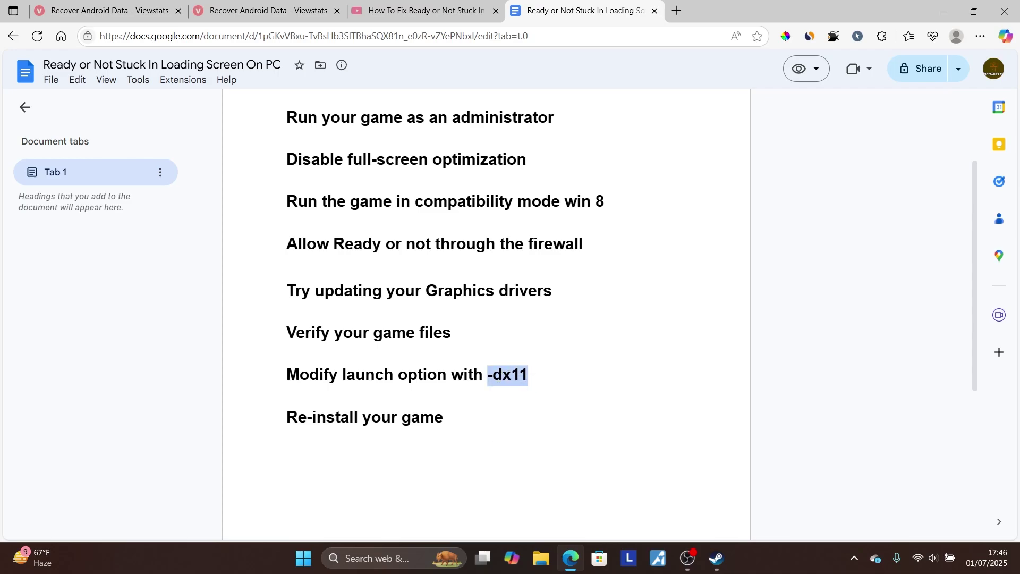
Switch to Steam, open Valheim's general properties from the library and enter "-dx11" as its launch option
mouse_move(717, 558)
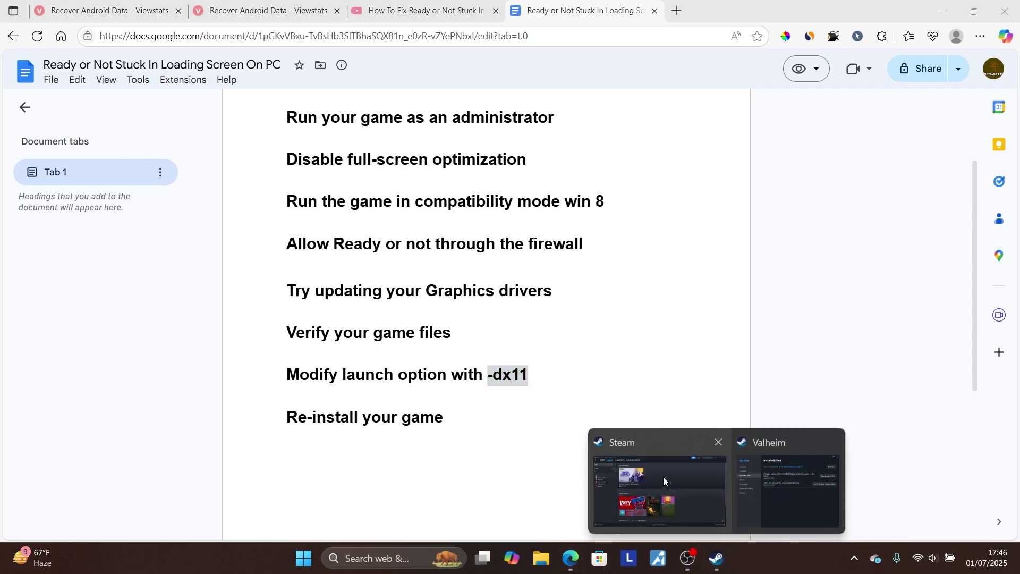
click(690, 489)
right_click(51, 232)
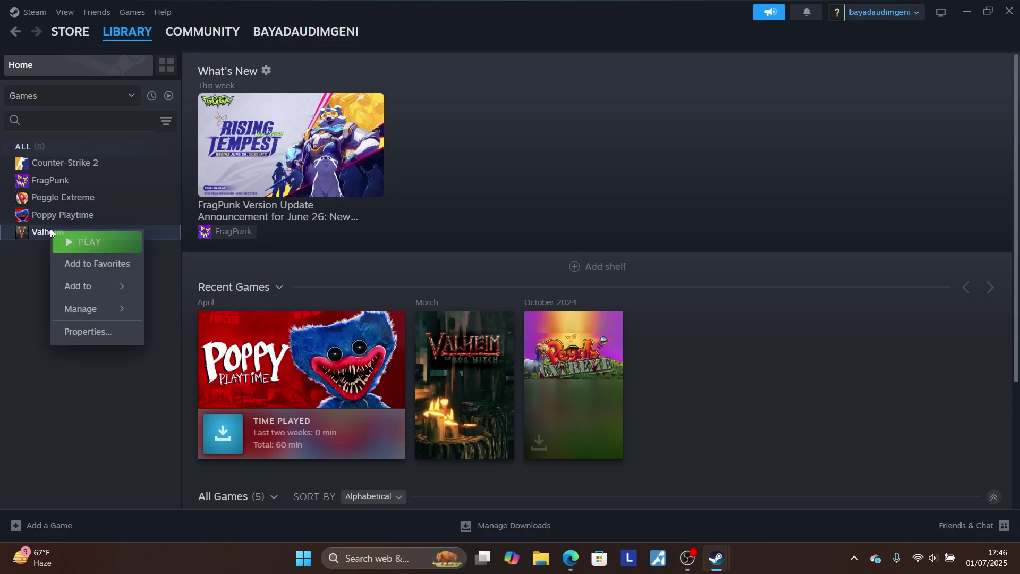
click(109, 331)
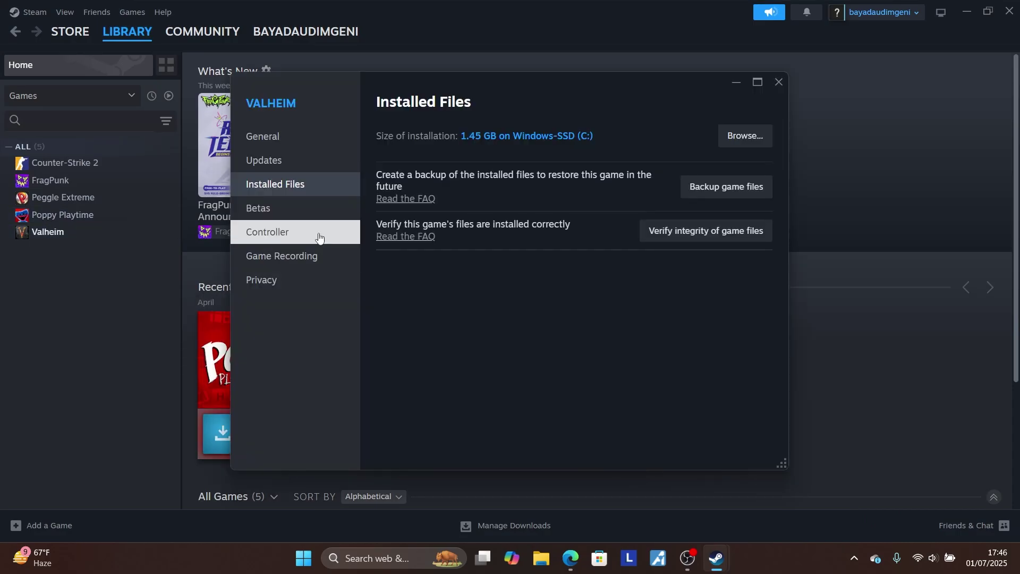
click(289, 137)
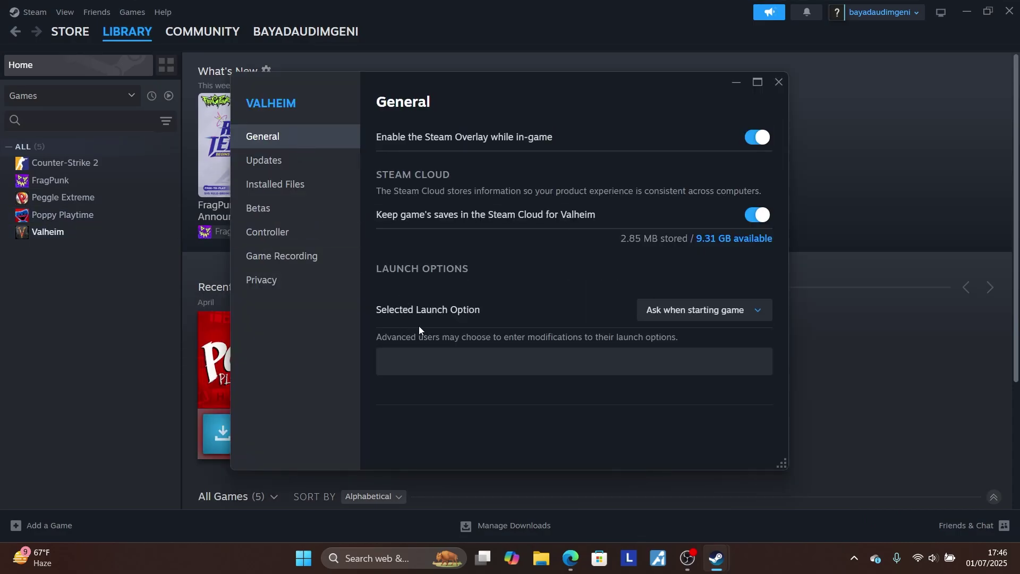
click(421, 359)
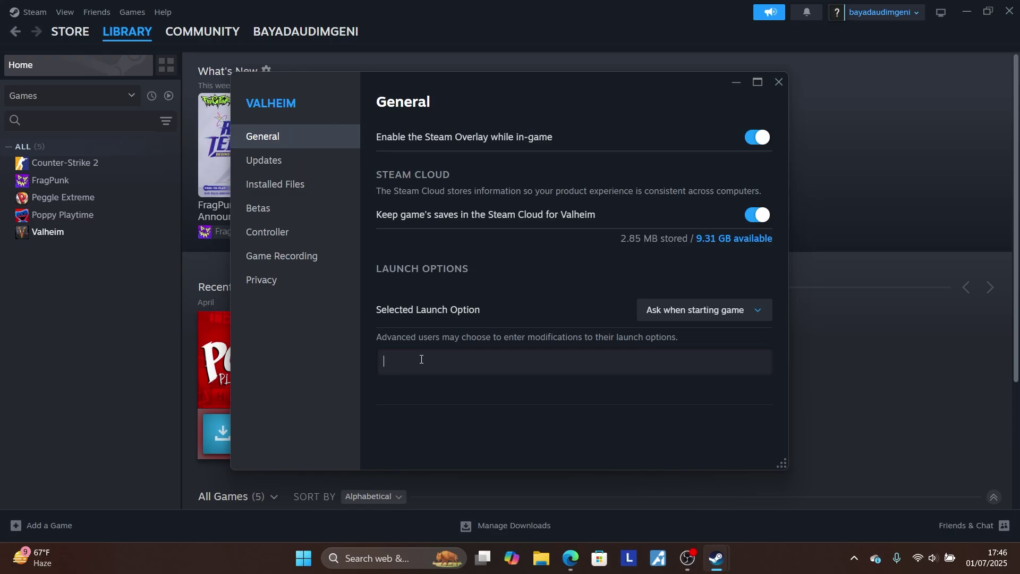
text(-dx11)
Clear Valheim's launch option text, then close its properties and the Steam window
key(BackSpace)
key(BackSpace)
key(BackSpace)
key(BackSpace)
key(BackSpace)
click(779, 82)
click(1009, 11)
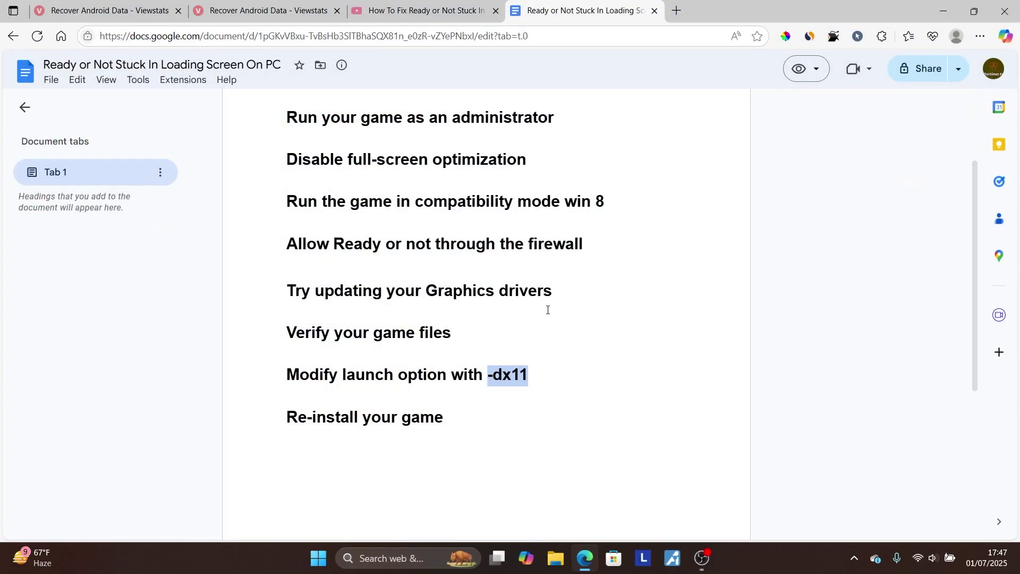
Review the document's list of Ready or Not loading screen fixes, highlighting the line about re-installing the game
scroll(547, 309, up, 3)
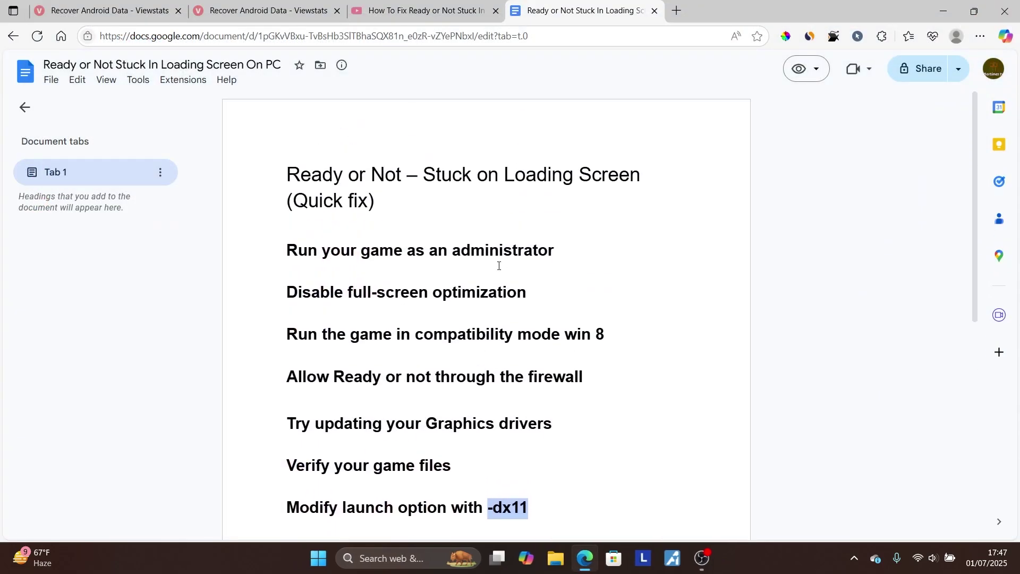
triple_click(291, 173)
click(367, 310)
scroll(367, 310, down, 4)
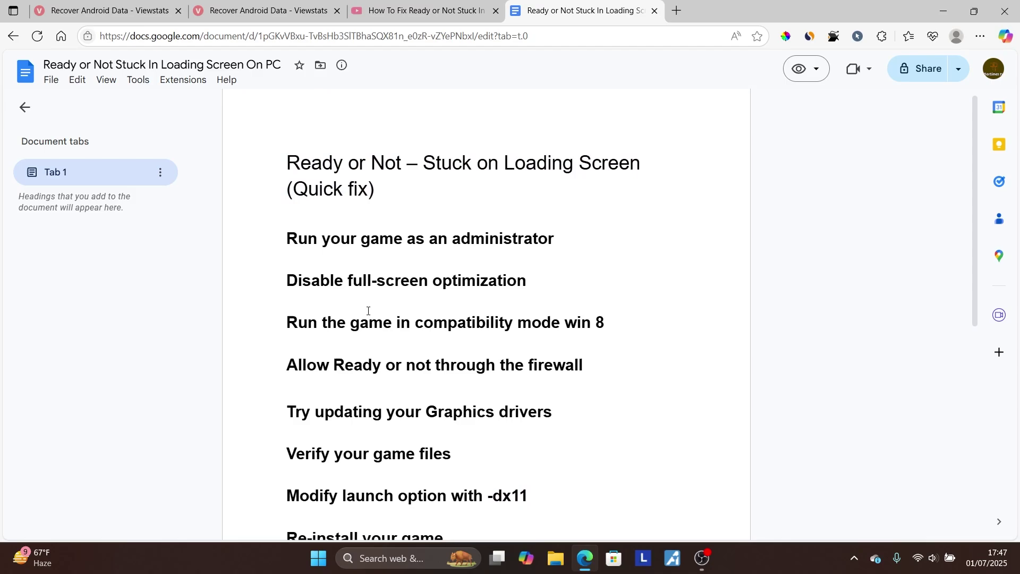
drag(276, 351, 505, 353)
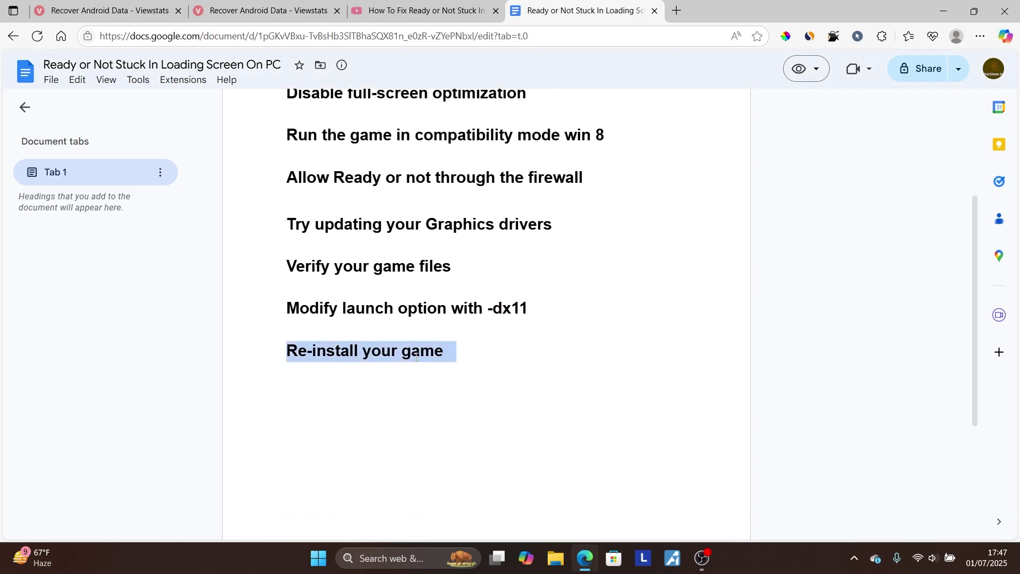
scroll(417, 357, up, 4)
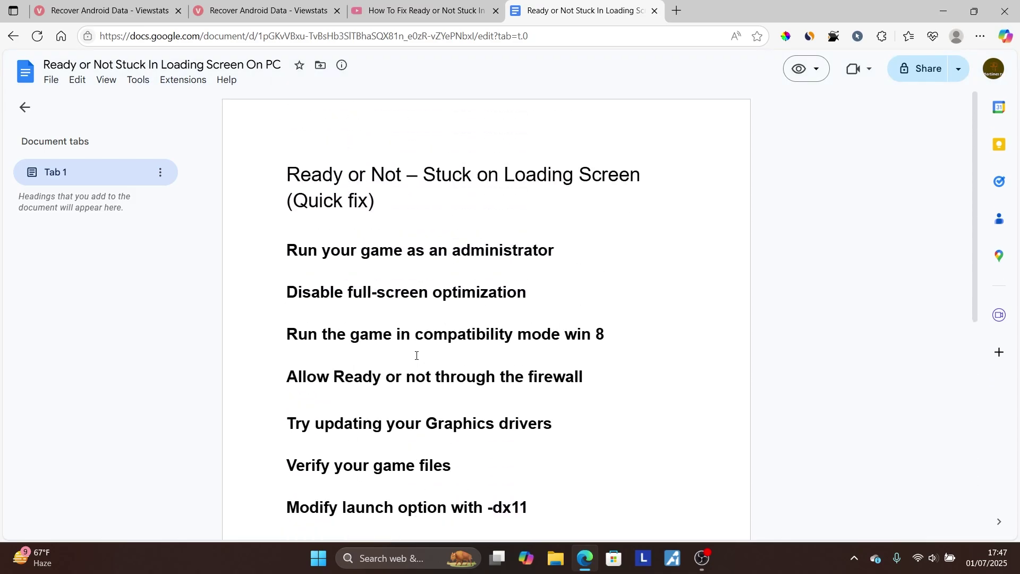
scroll(416, 355, down, 3)
scroll(417, 352, up, 3)
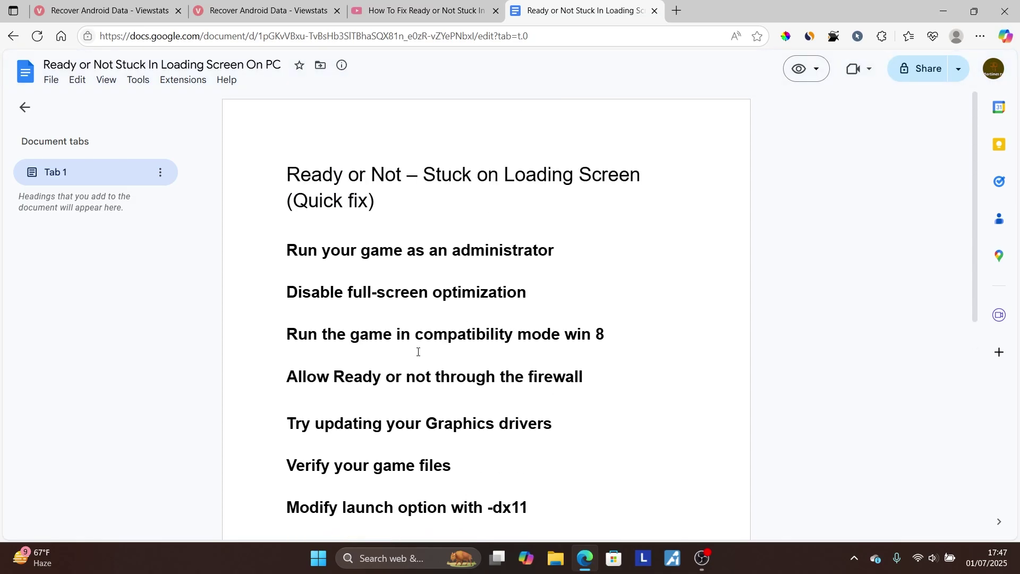